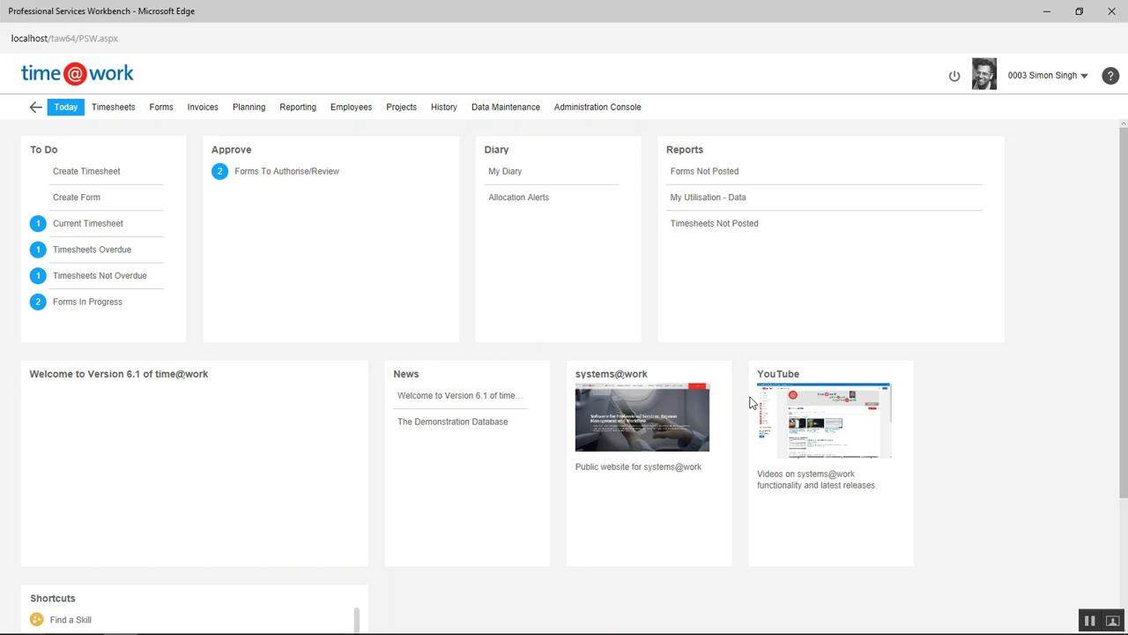
- Open the Data Maintenance area and look through its Reference Data, Accounting and Configuration lists
click(508, 113)
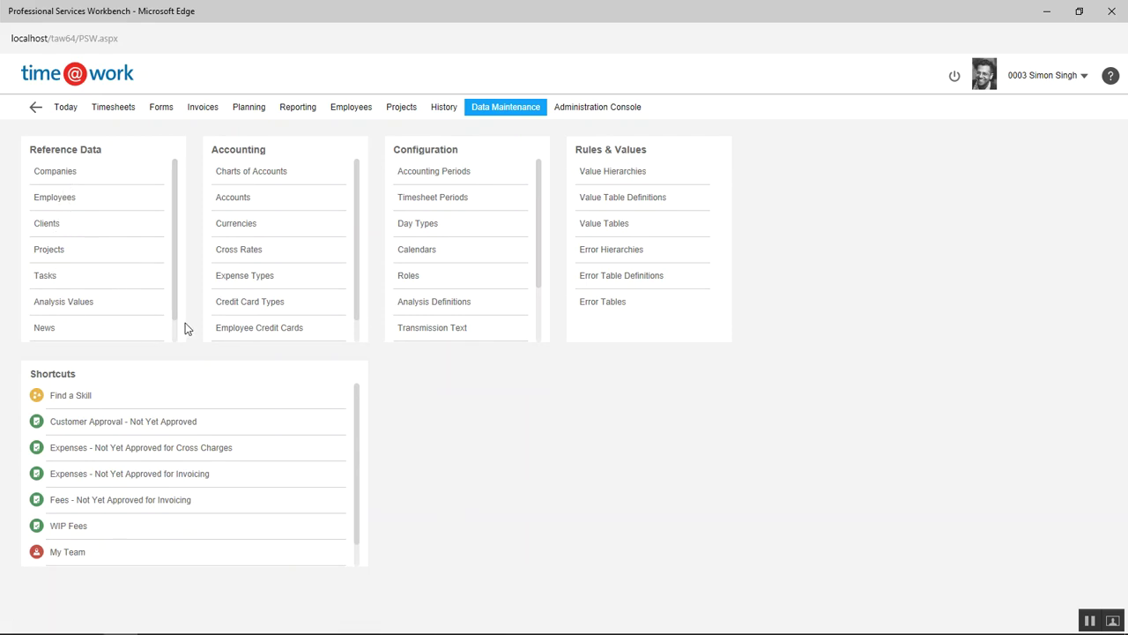
drag(176, 322, 167, 357)
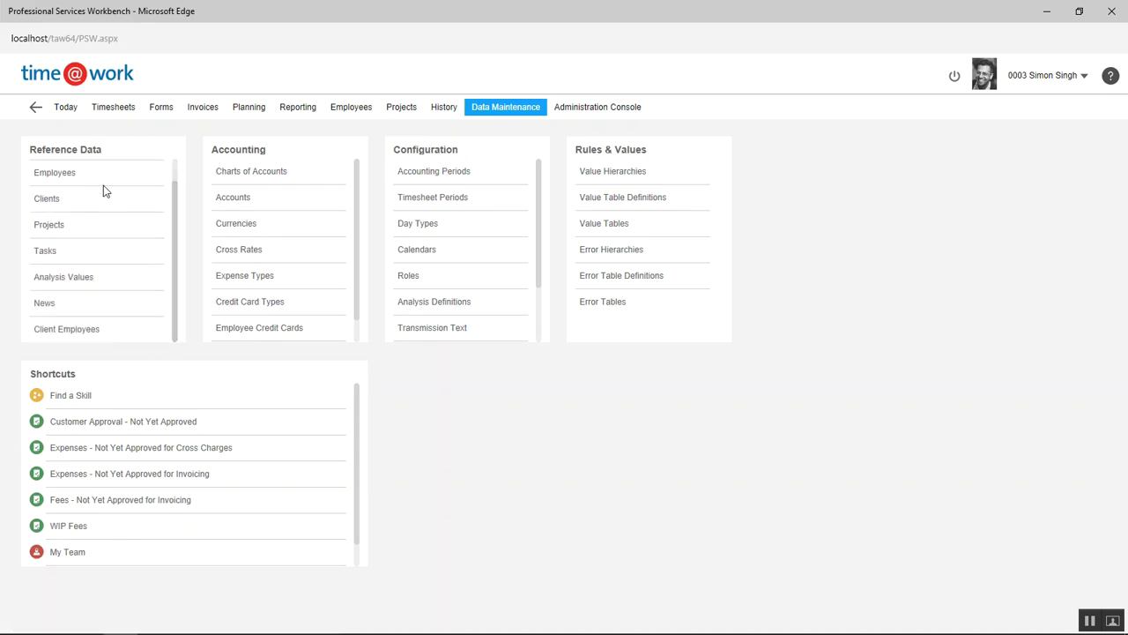
scroll(126, 169, up, 1)
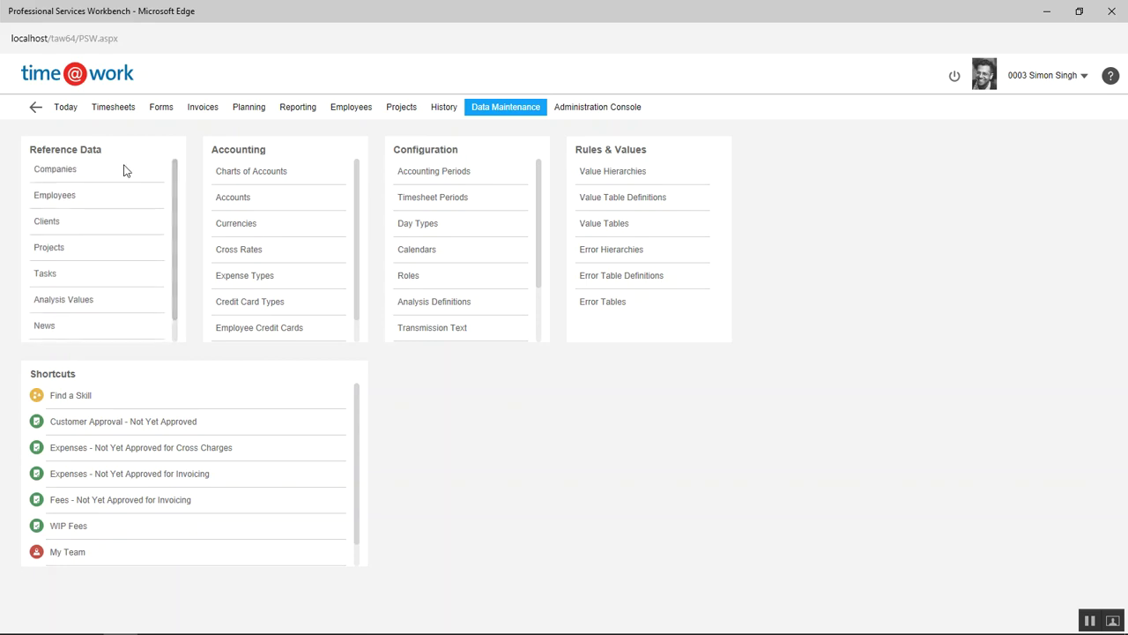
drag(353, 254, 355, 306)
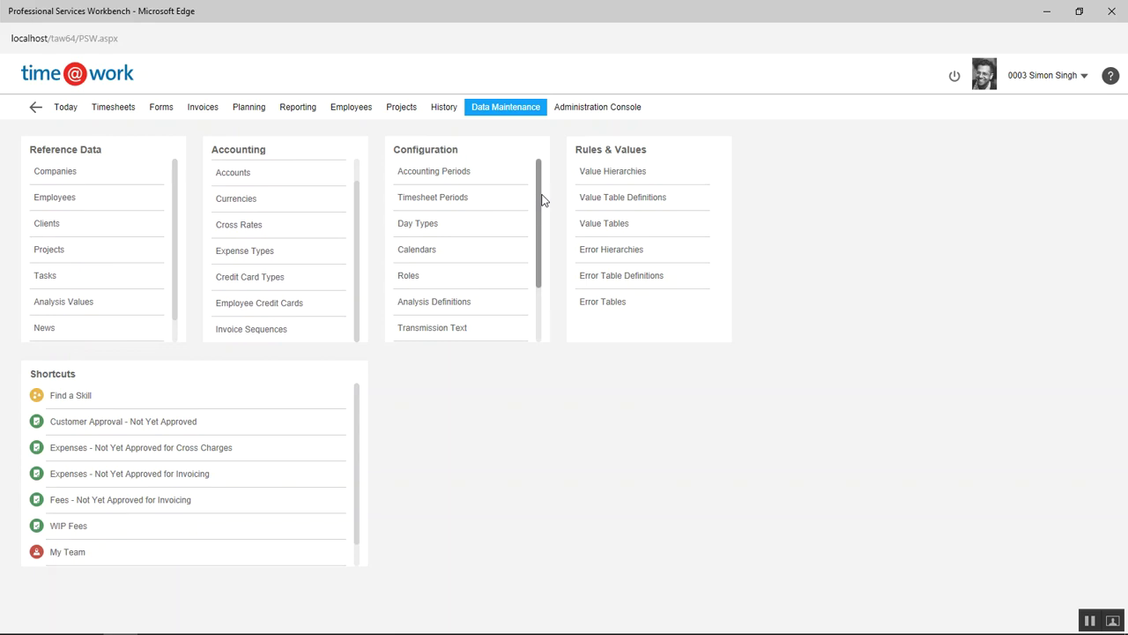
drag(544, 208, 532, 398)
click(526, 416)
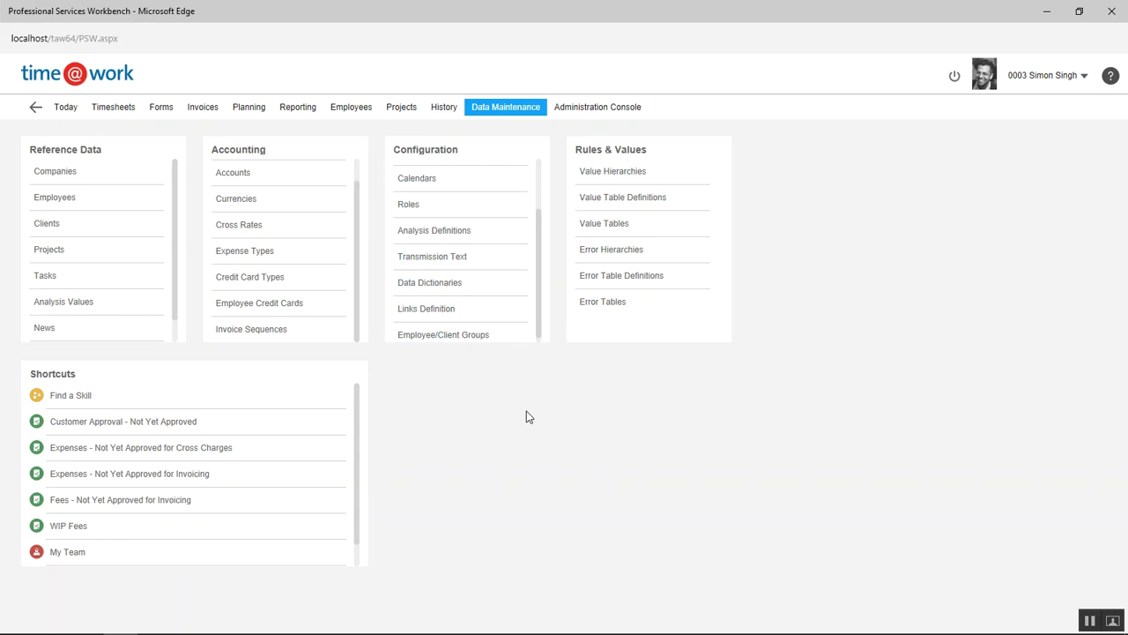
- Export all grid records of the Companies list and open the resulting Companies.xlsx in Excel
click(55, 174)
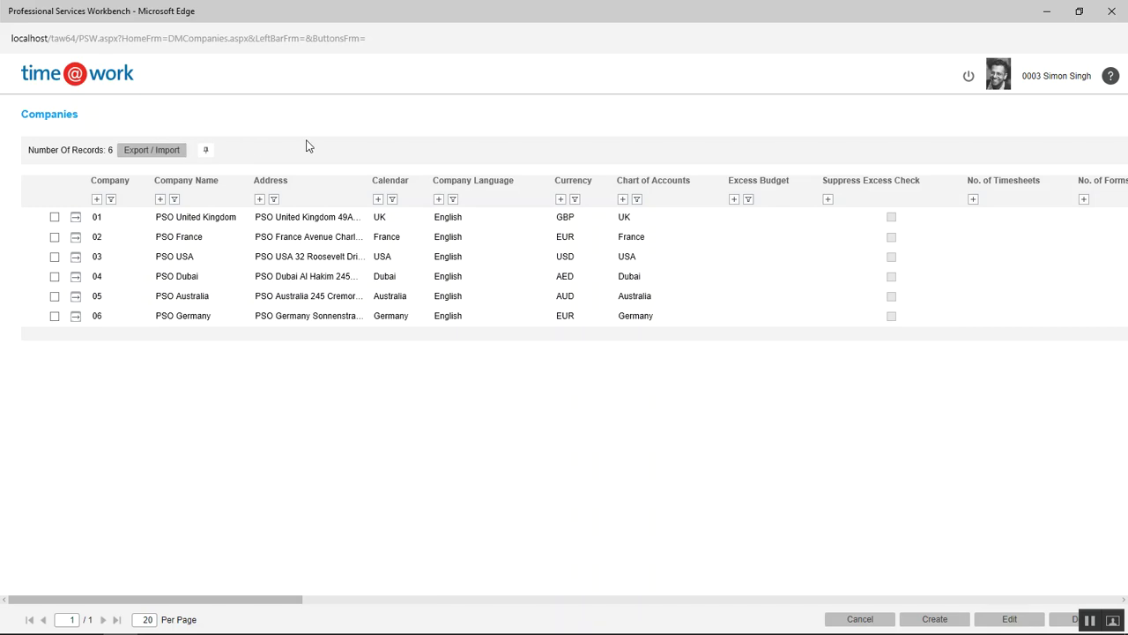
click(151, 155)
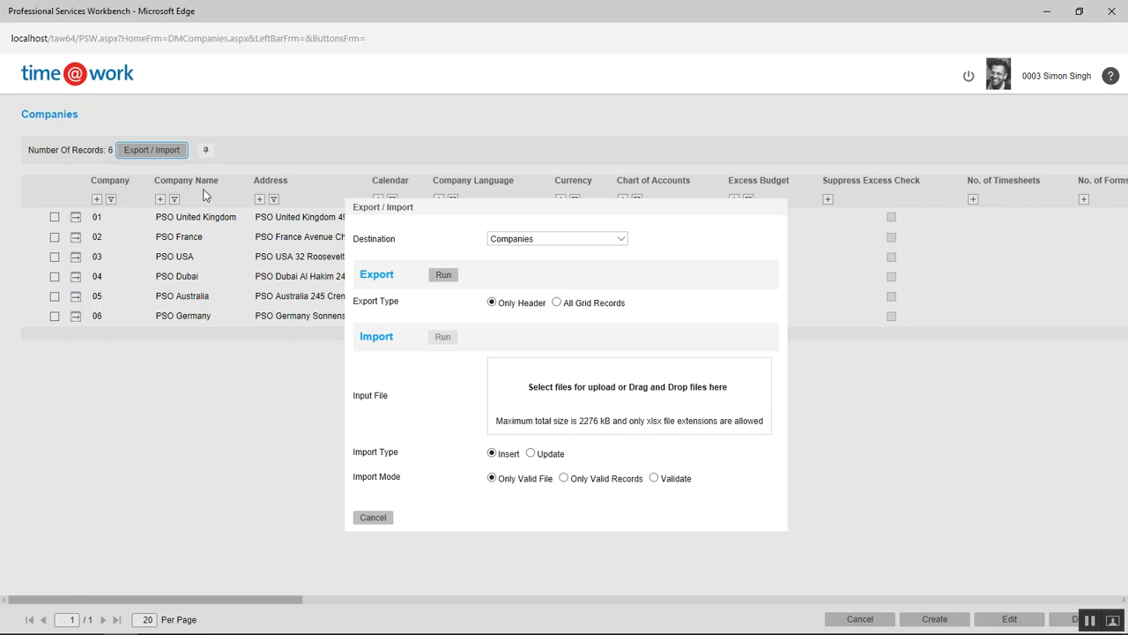
click(556, 302)
click(443, 275)
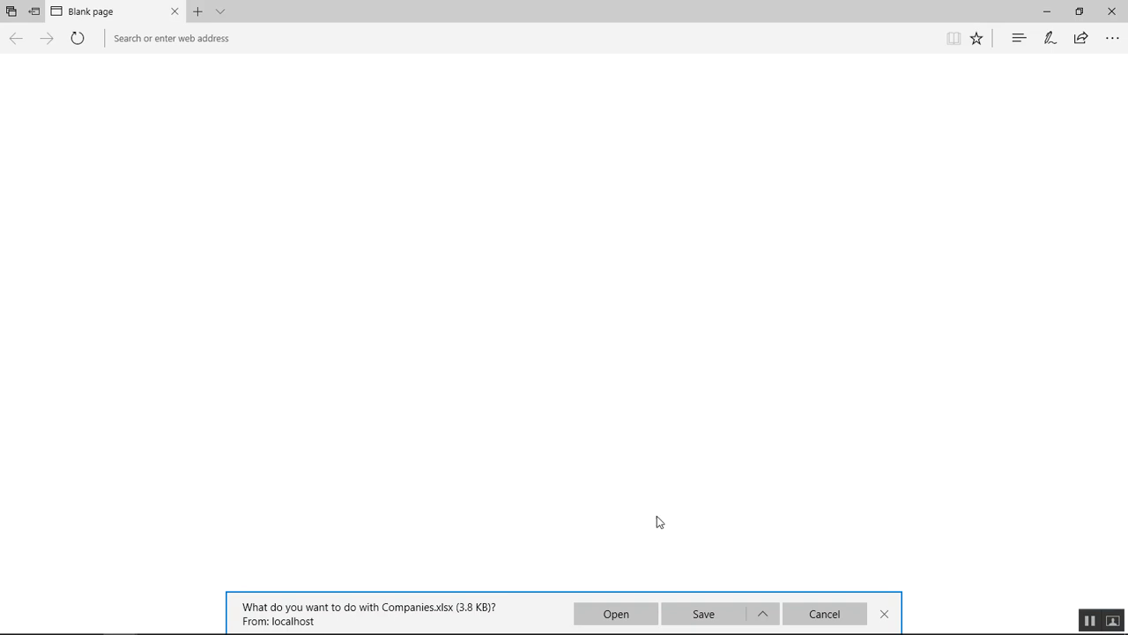
click(616, 614)
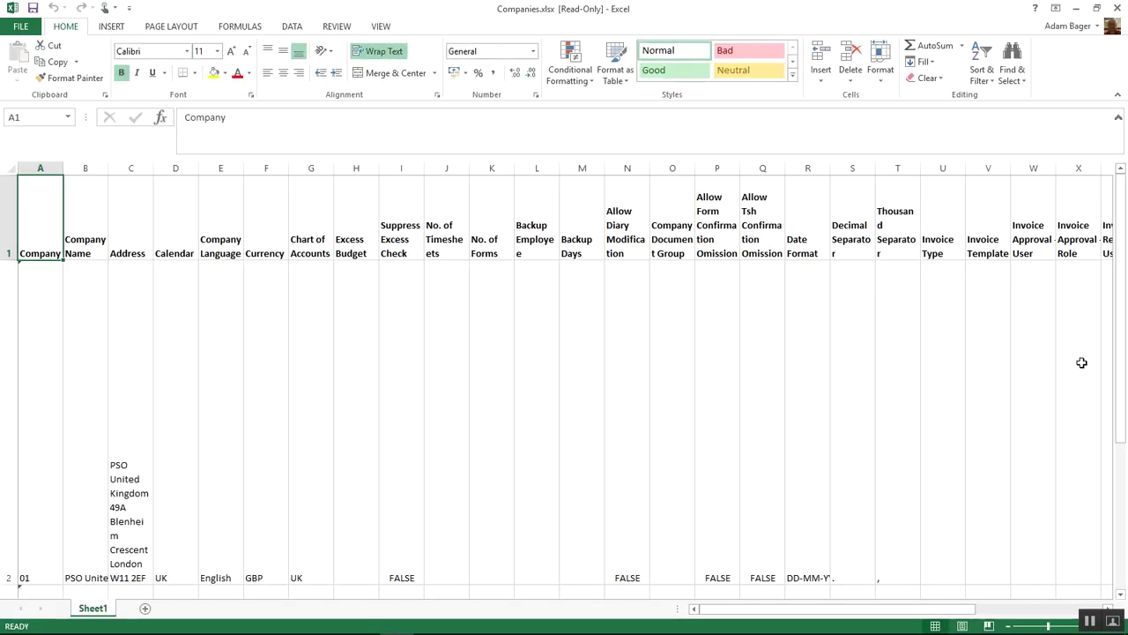
- Look over the exported company records, close the workbook and return to the Companies page in time@work
mouse_move(1119, 368)
mouse_down()
mouse_move(1123, 456)
mouse_move(1124, 365)
mouse_up()
click(1117, 9)
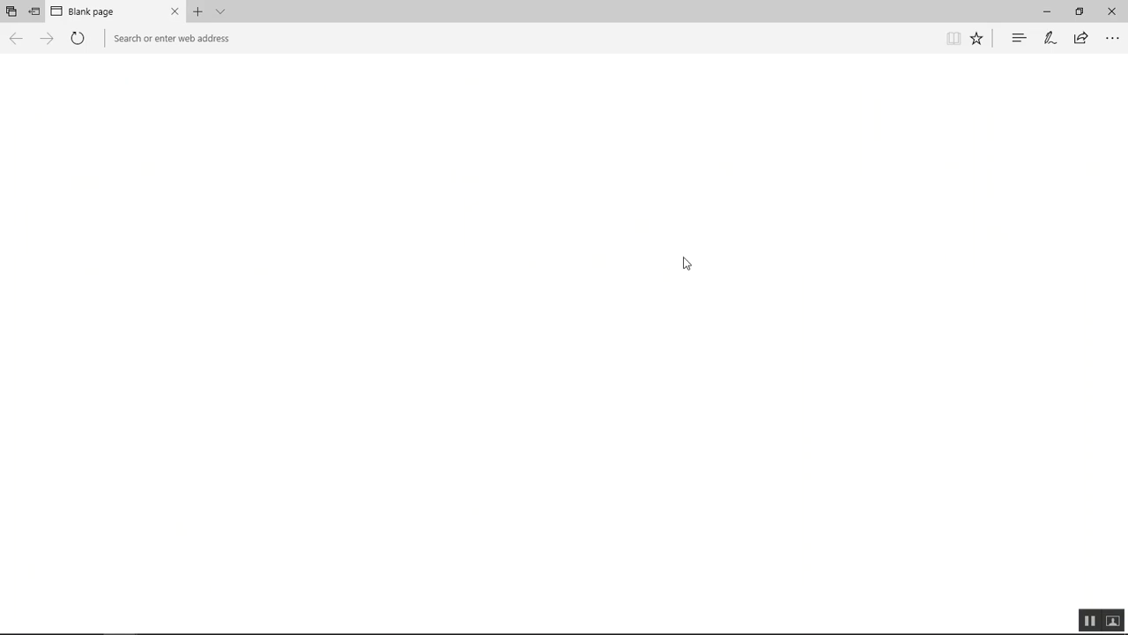
key(alt+Tab)
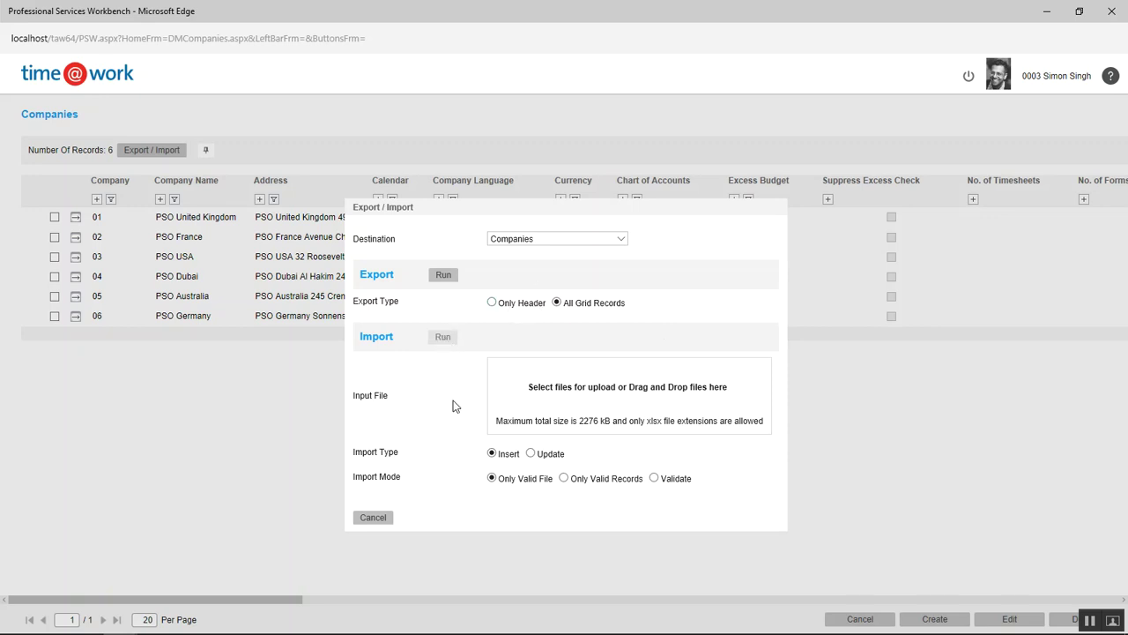
- Try the Update import type, restore Insert and cancel the Export / Import dialog
click(530, 454)
click(494, 455)
click(373, 518)
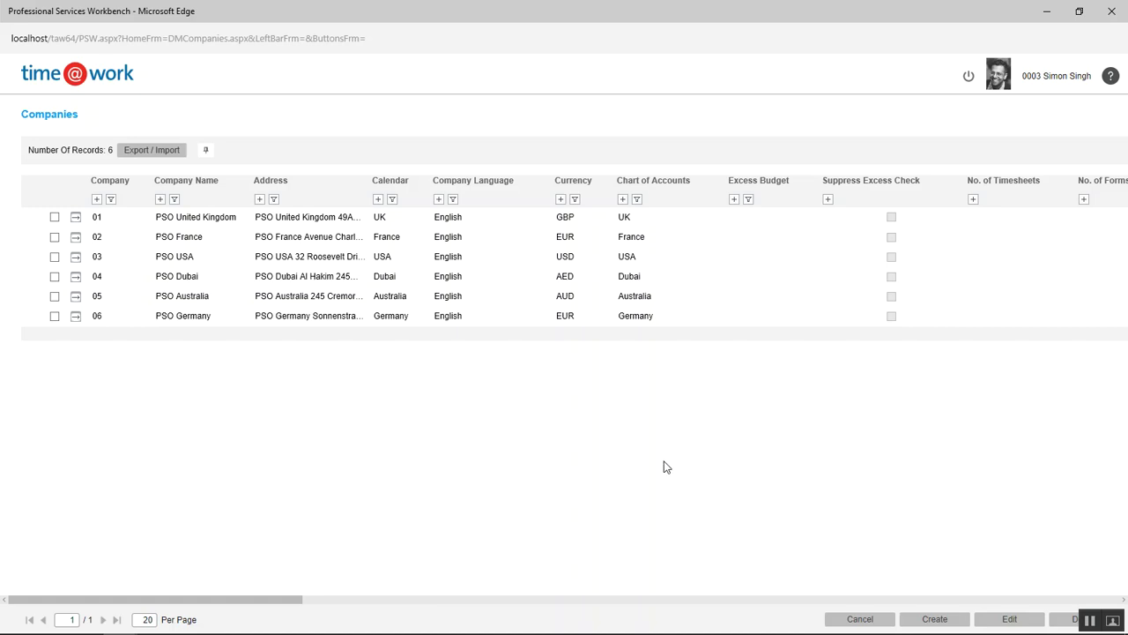
- Switch to the slide show, advance it to the Data Dictionary: Find & Replace slide and return to time@work
key(alt+Tab)
key(alt+Tab)
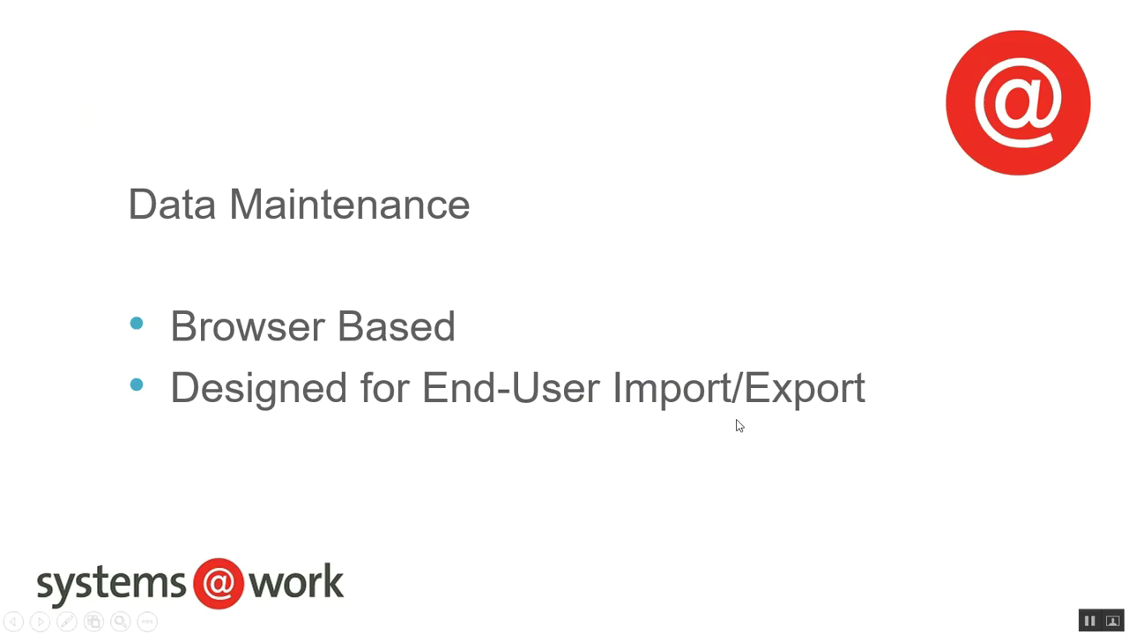
click(632, 425)
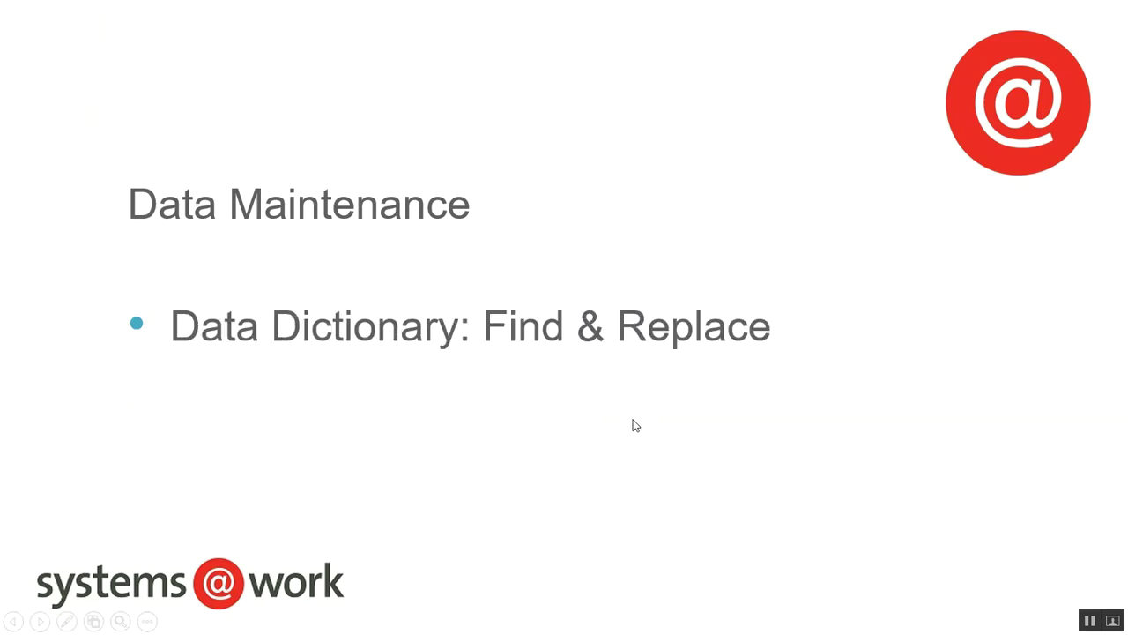
key(alt+Tab)
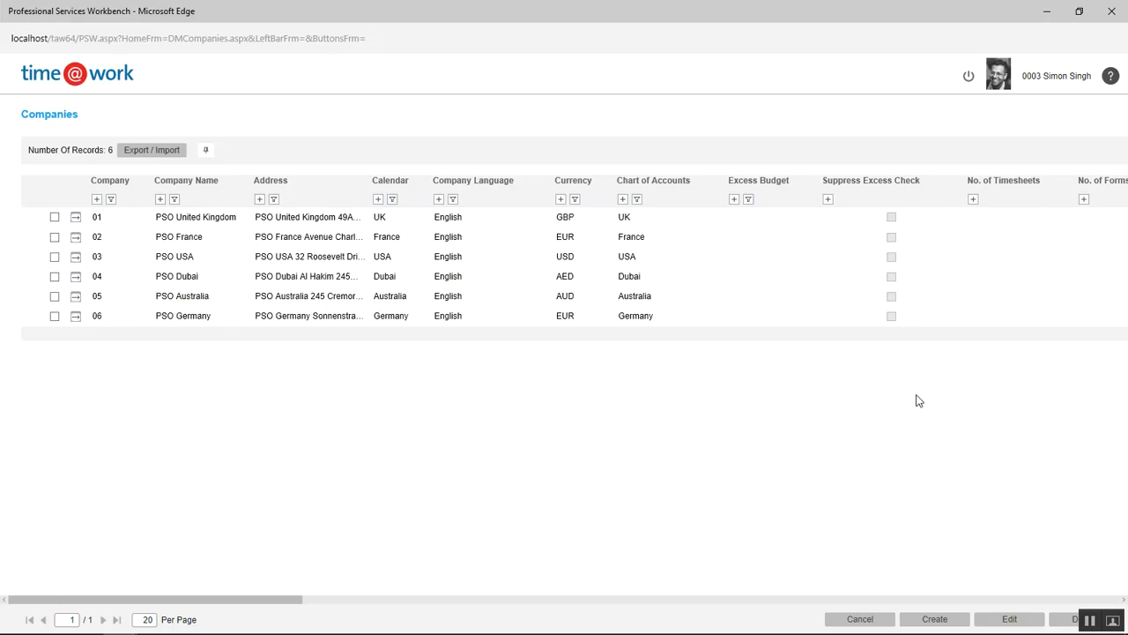
- Leave the Companies list and open the English data dictionary from the Configuration data
click(868, 618)
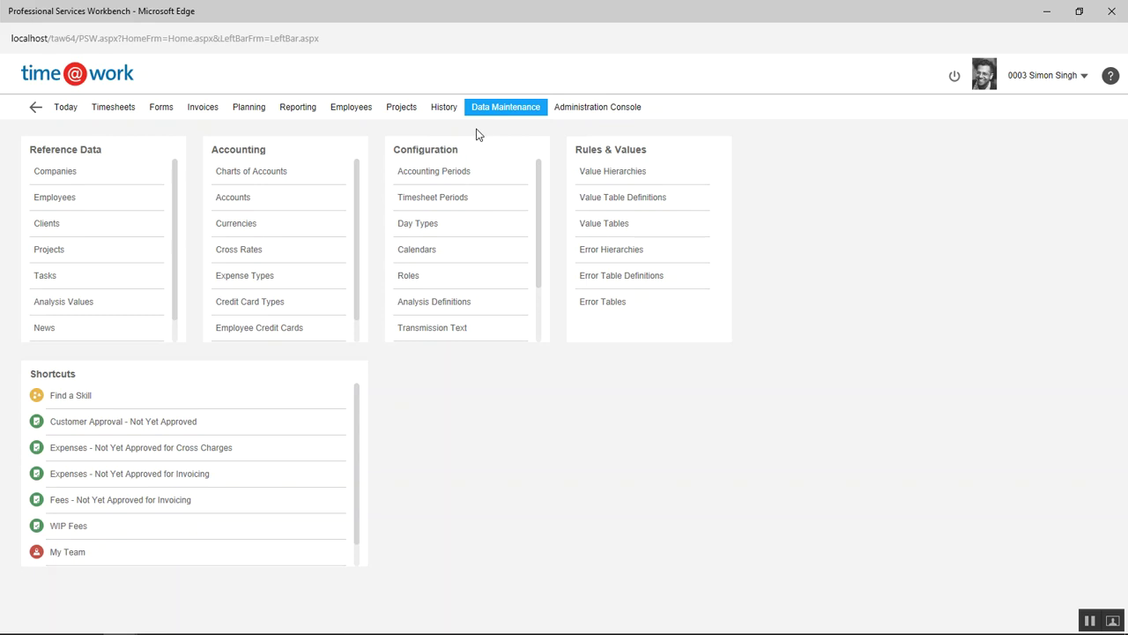
drag(537, 193, 538, 251)
click(429, 280)
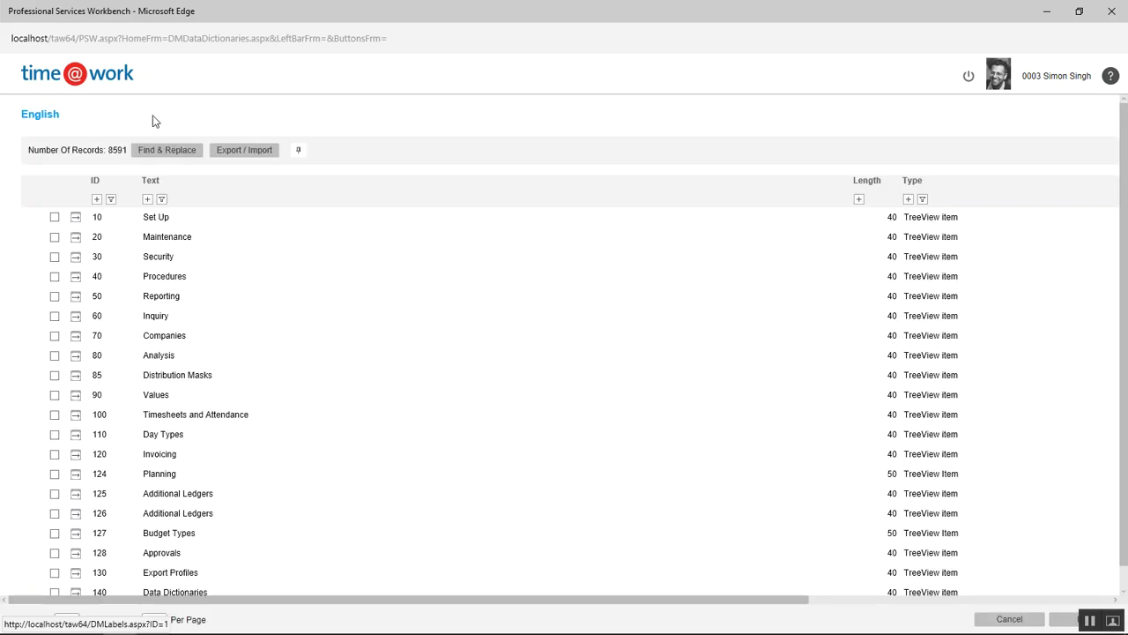
- Fill in a Find & Replace of "Client" with "Customer" in the English dictionary, and cancel it without replacing
click(172, 151)
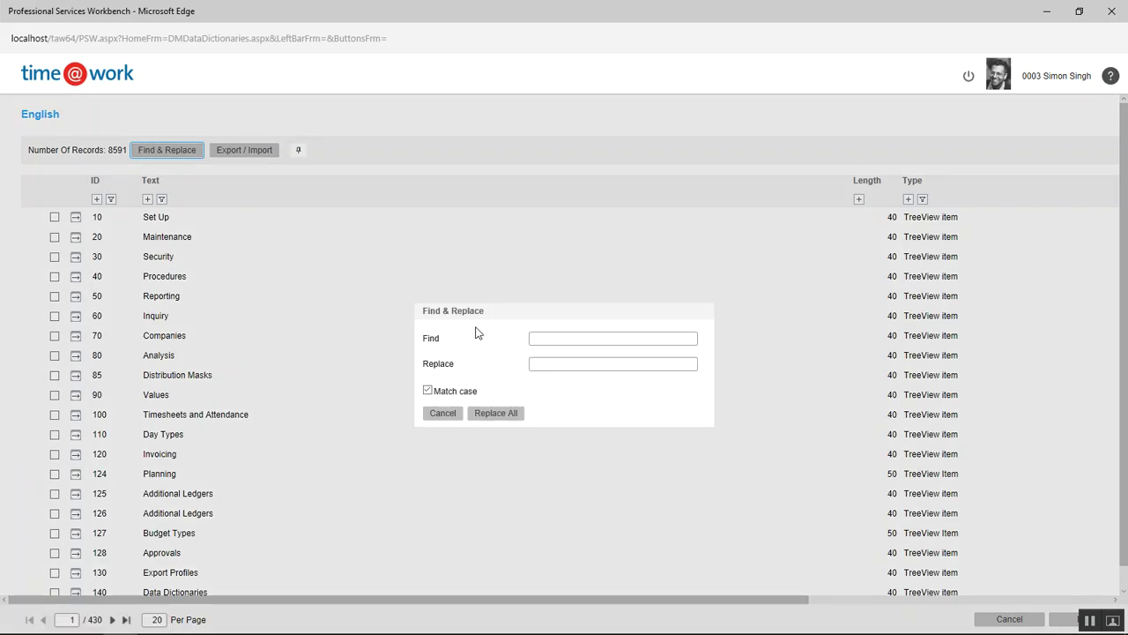
click(546, 340)
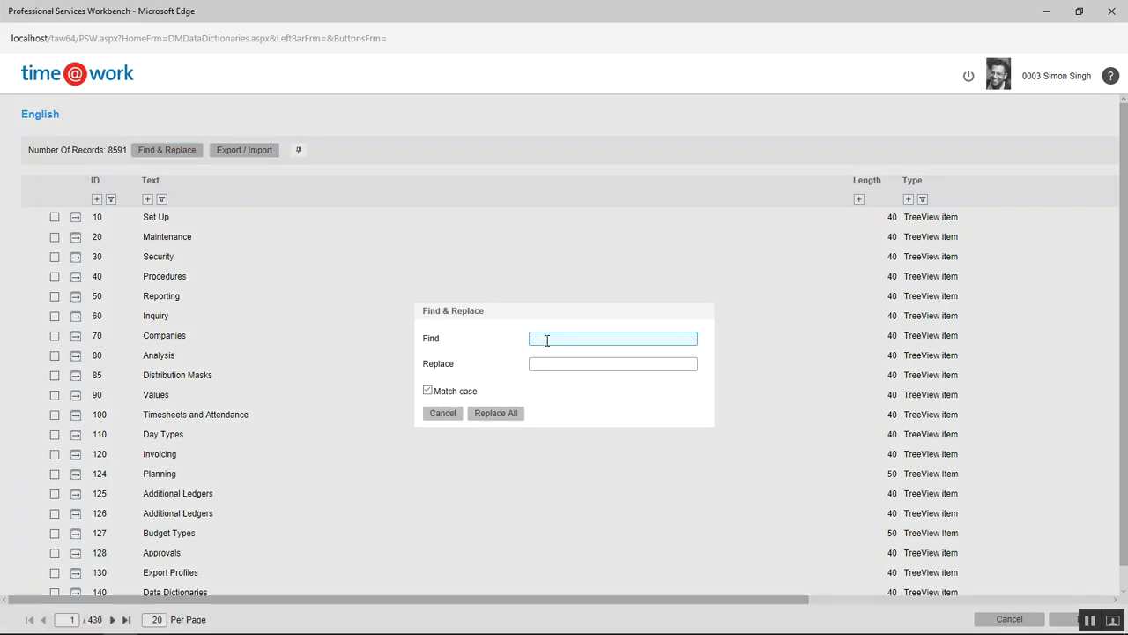
text(Client)
click(554, 363)
text(Customer)
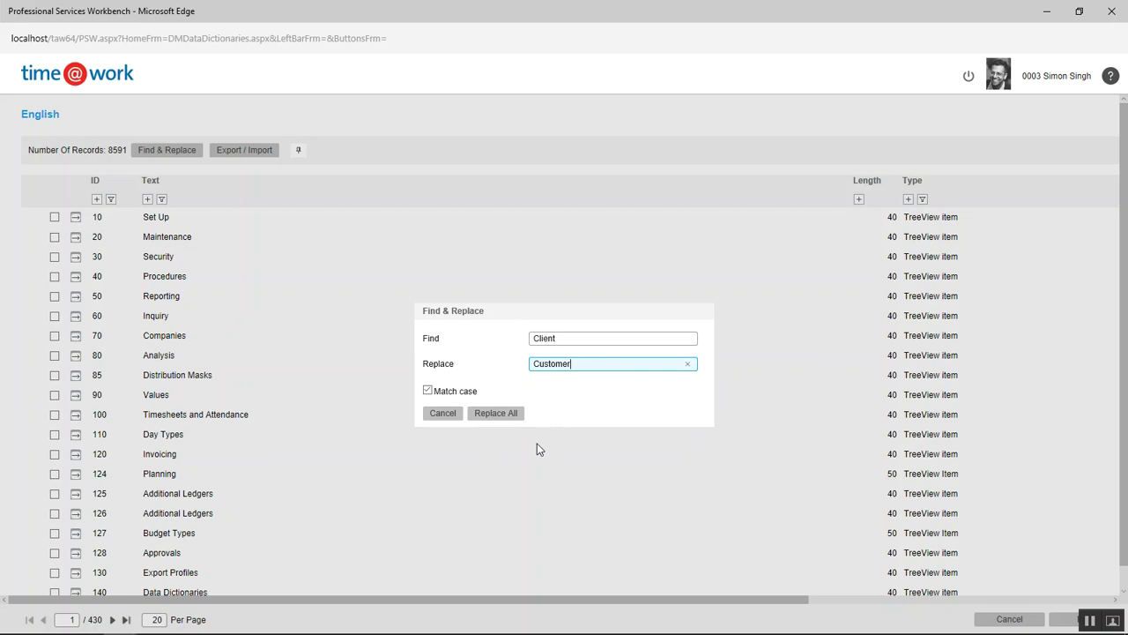
click(444, 418)
click(437, 416)
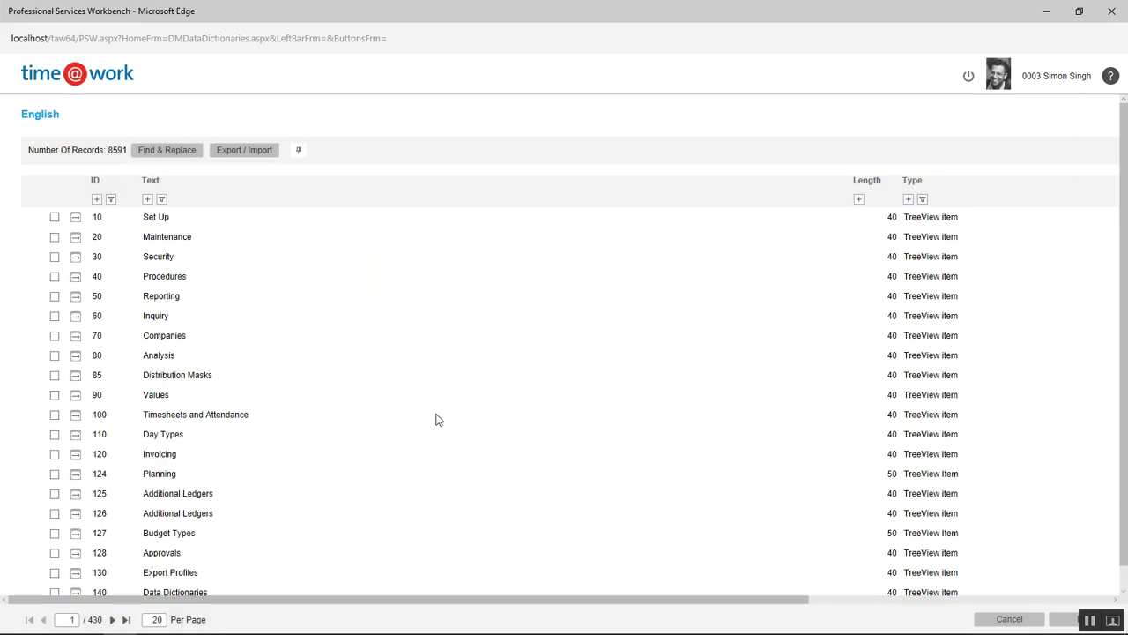
- Close the English dictionary, advance the slide show to the Administration Console slide and return to time@work
click(1005, 620)
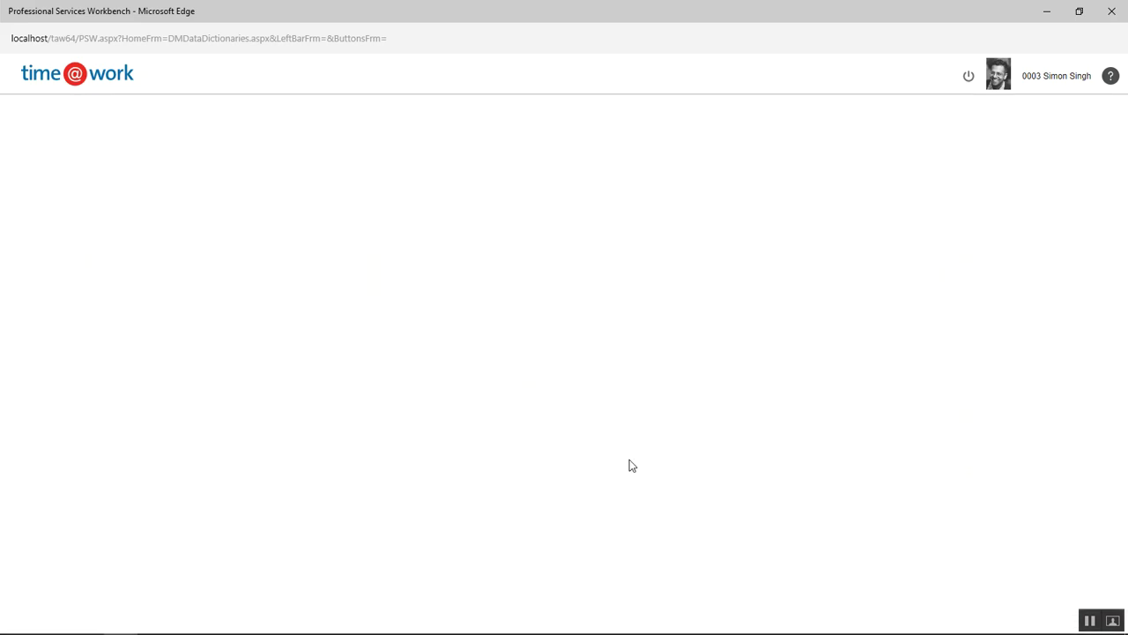
key(alt+Tab)
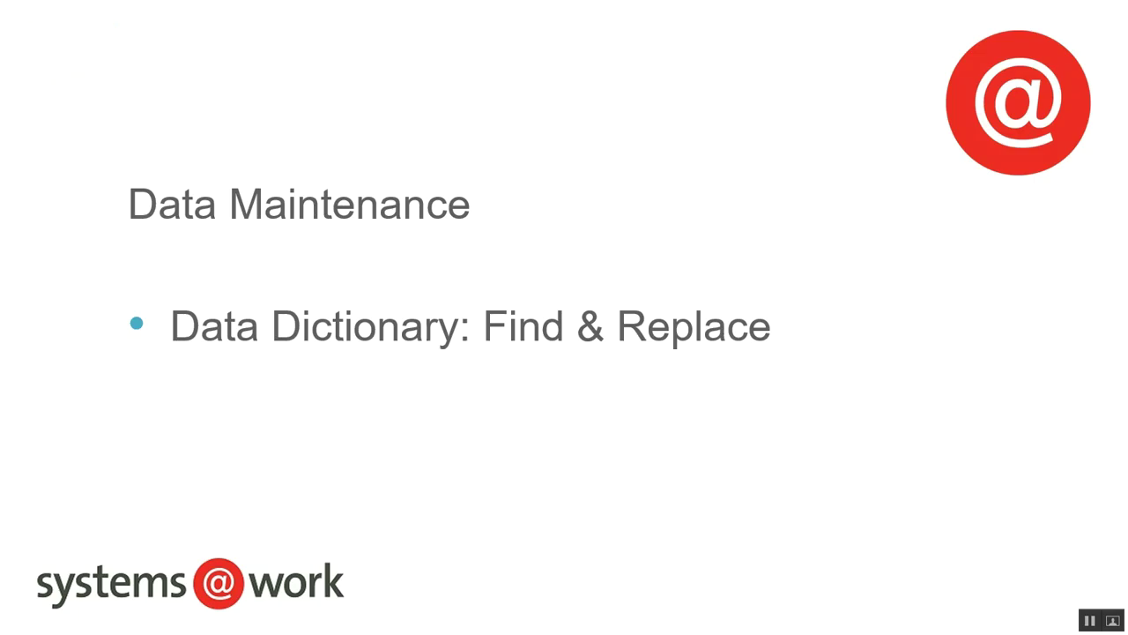
key(Right)
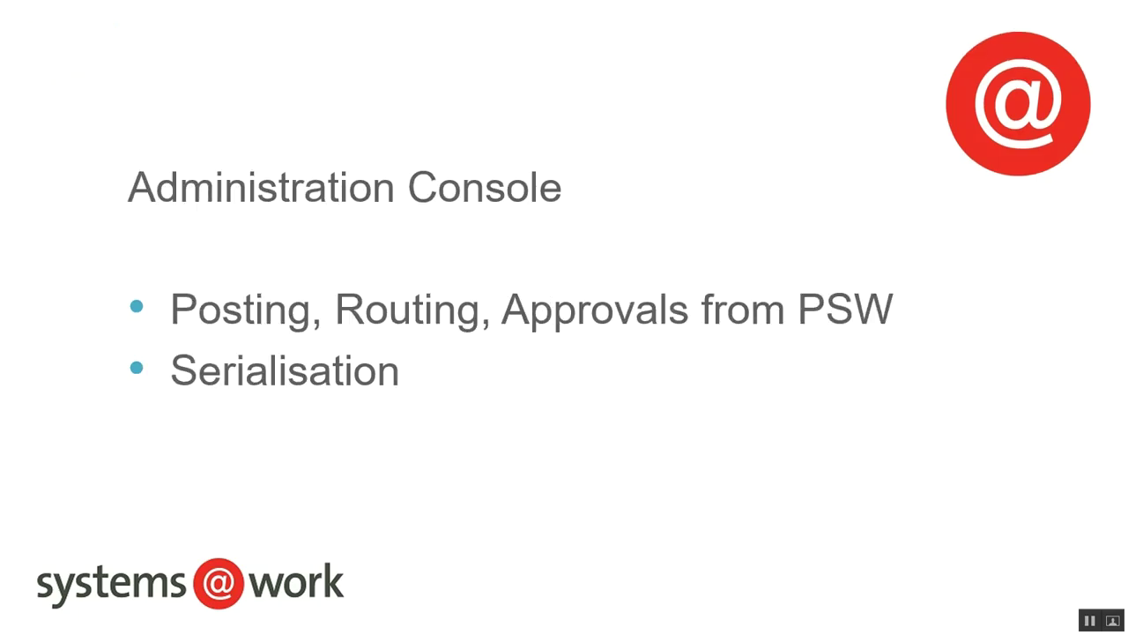
key(alt+Tab)
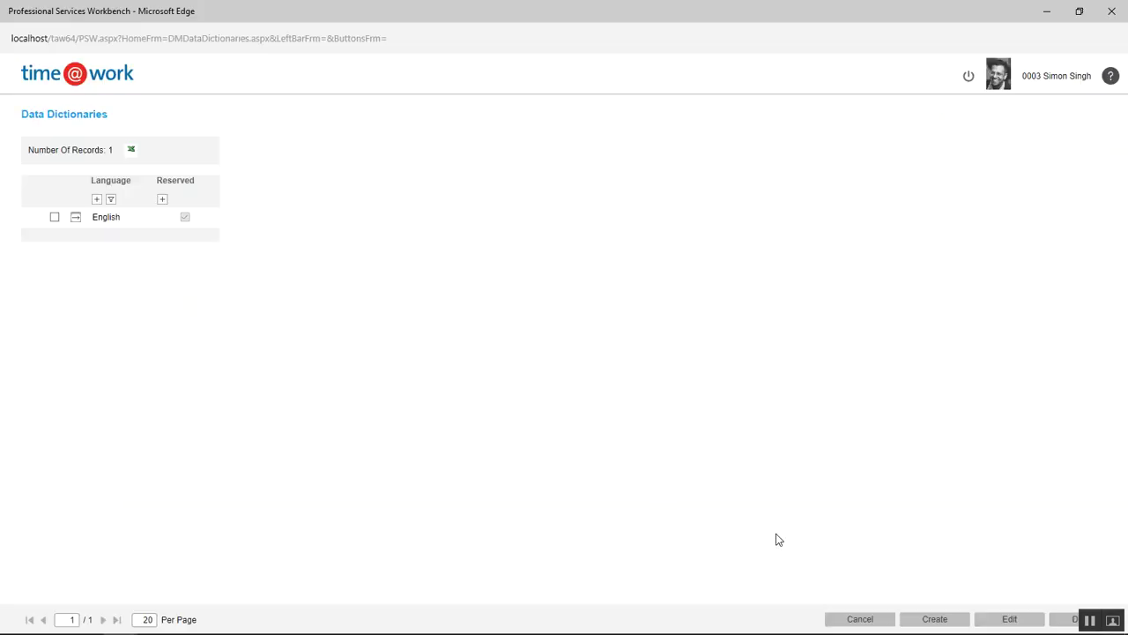
- Leave the data dictionaries and look through the sections of the Administration Console
click(856, 622)
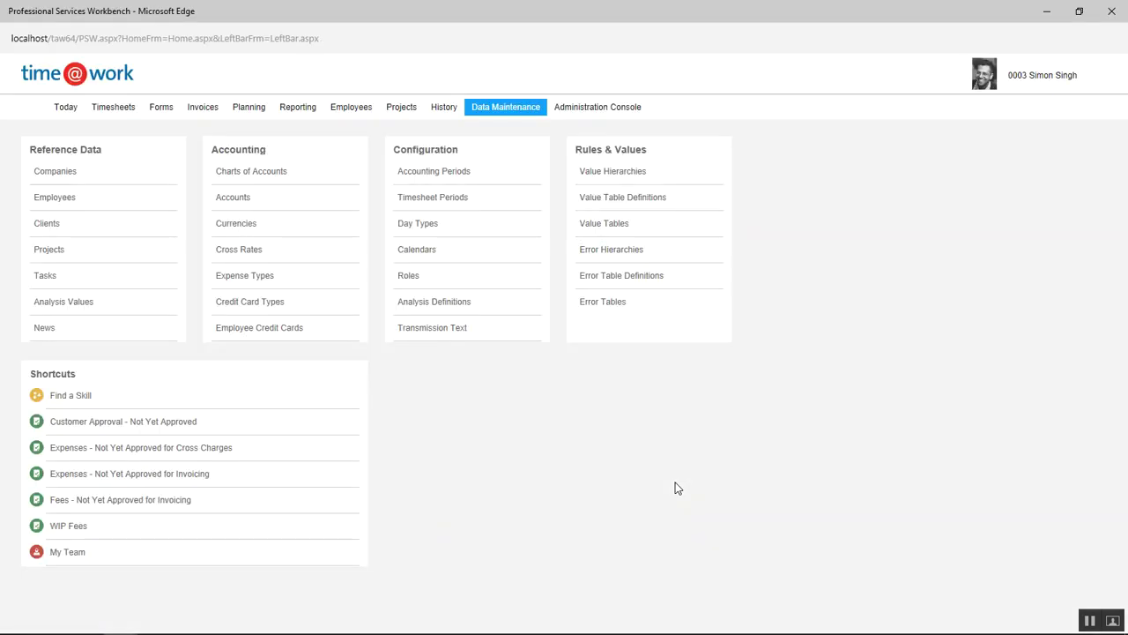
click(608, 113)
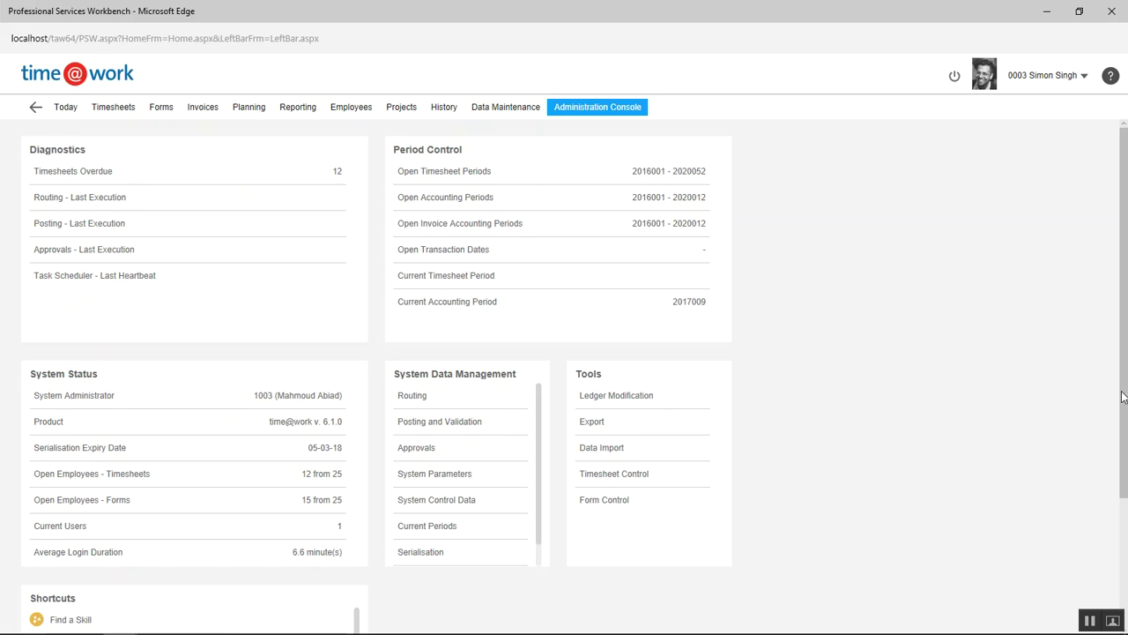
scroll(1125, 407, down, 2)
scroll(1126, 412, up, 2)
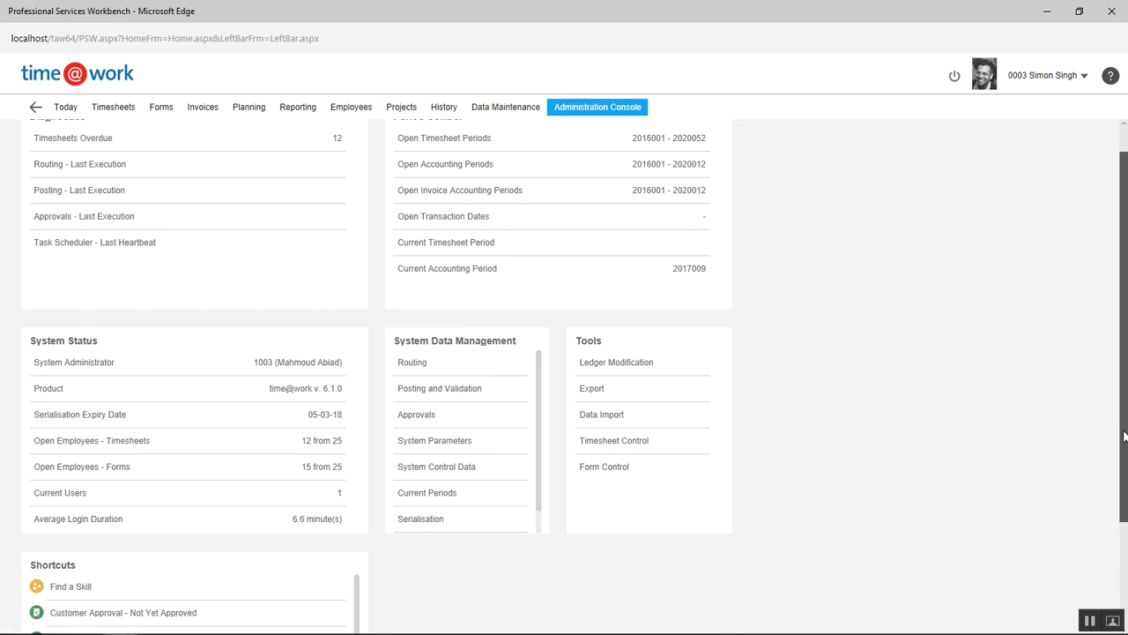
scroll(1125, 438, up, 1)
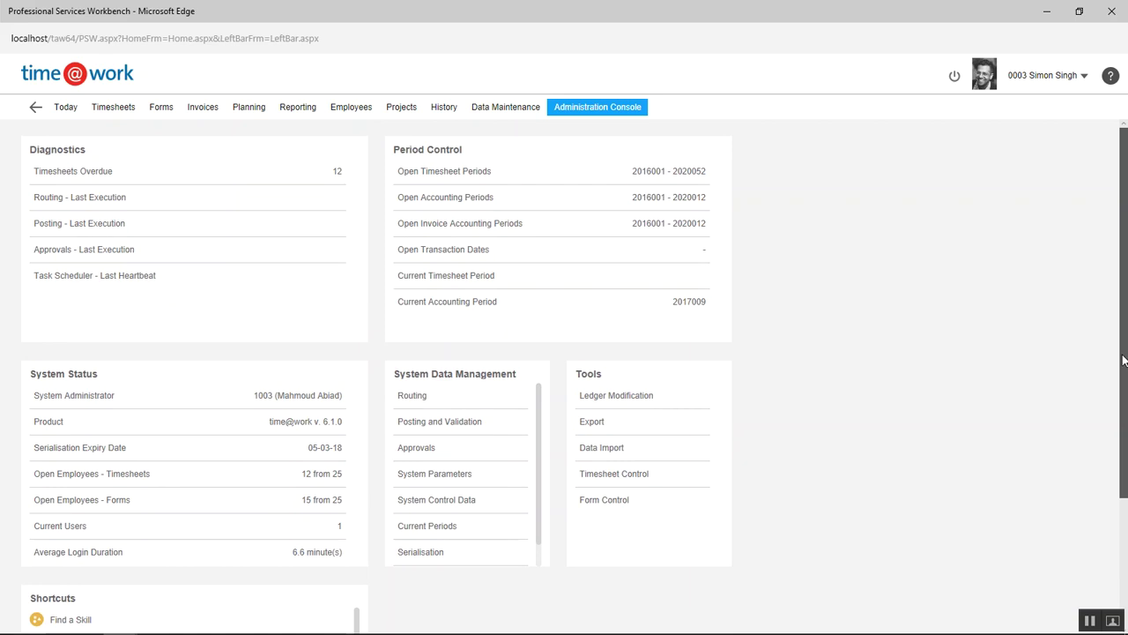
- View the system parameters for the open accounting periods and leave them without saving
click(450, 205)
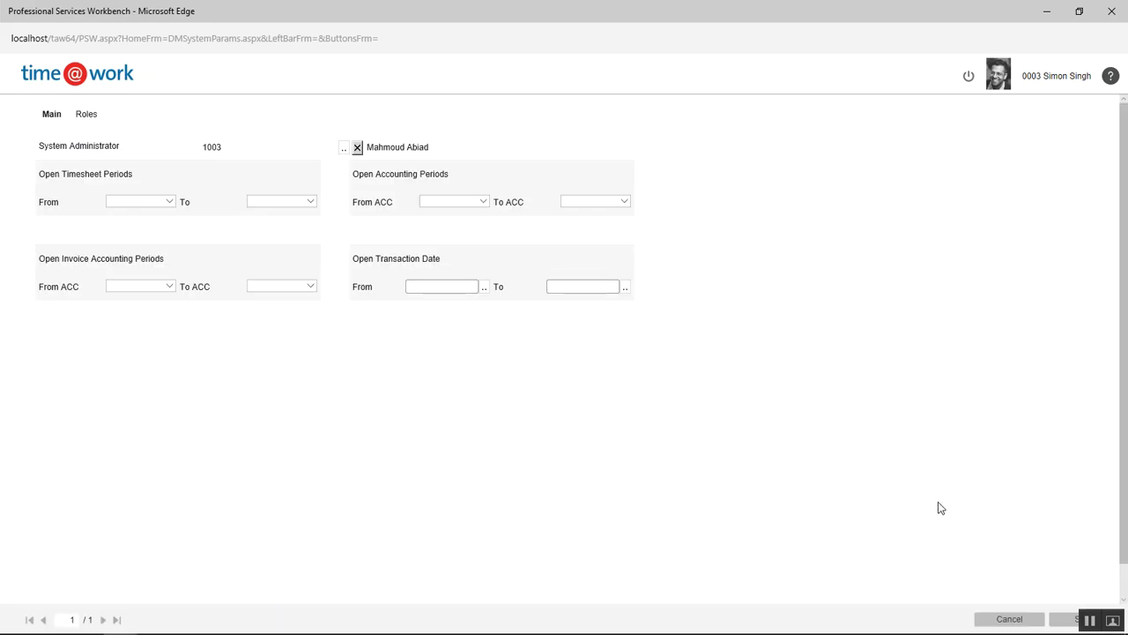
click(1011, 621)
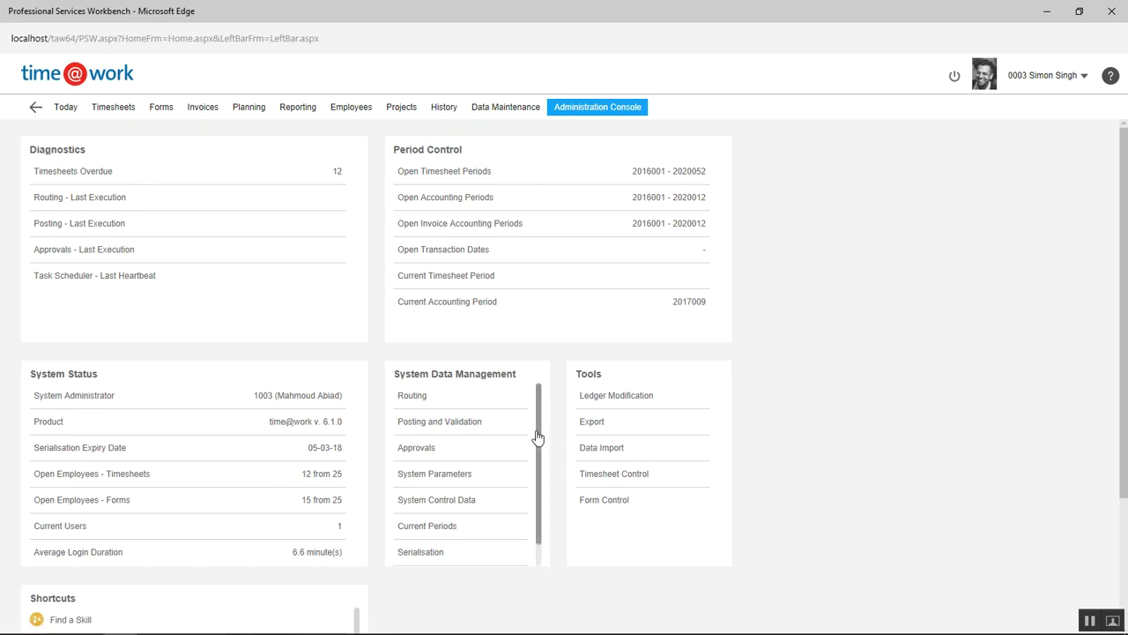
- Look through the System Data Management list, check the slide show again and open the Serialisation details
scroll(538, 437, down, 2)
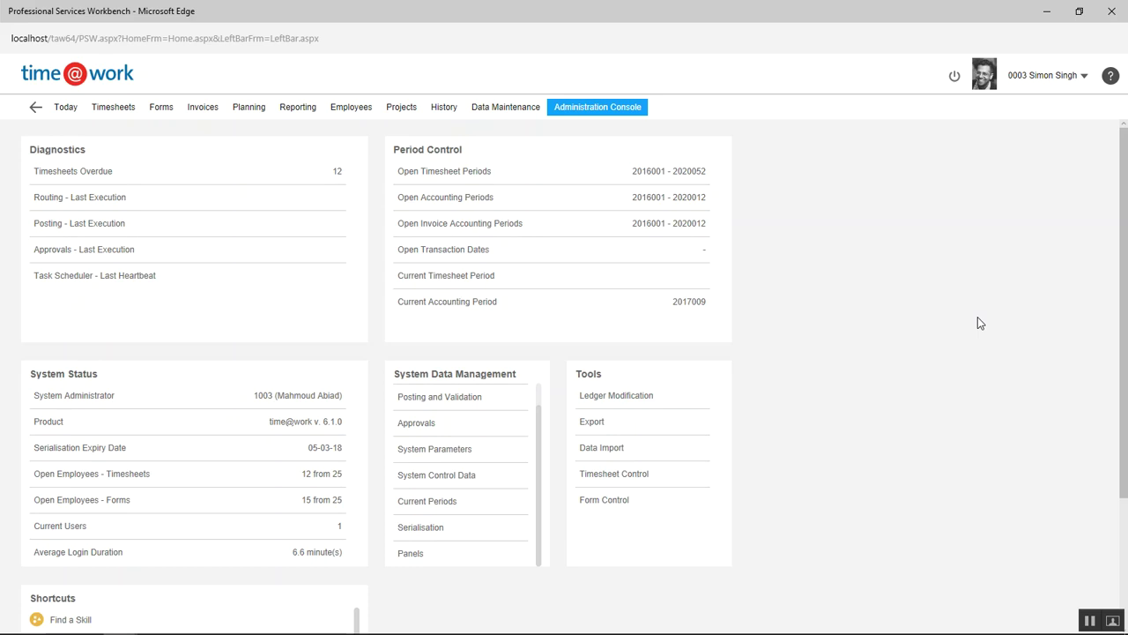
key(alt+Tab)
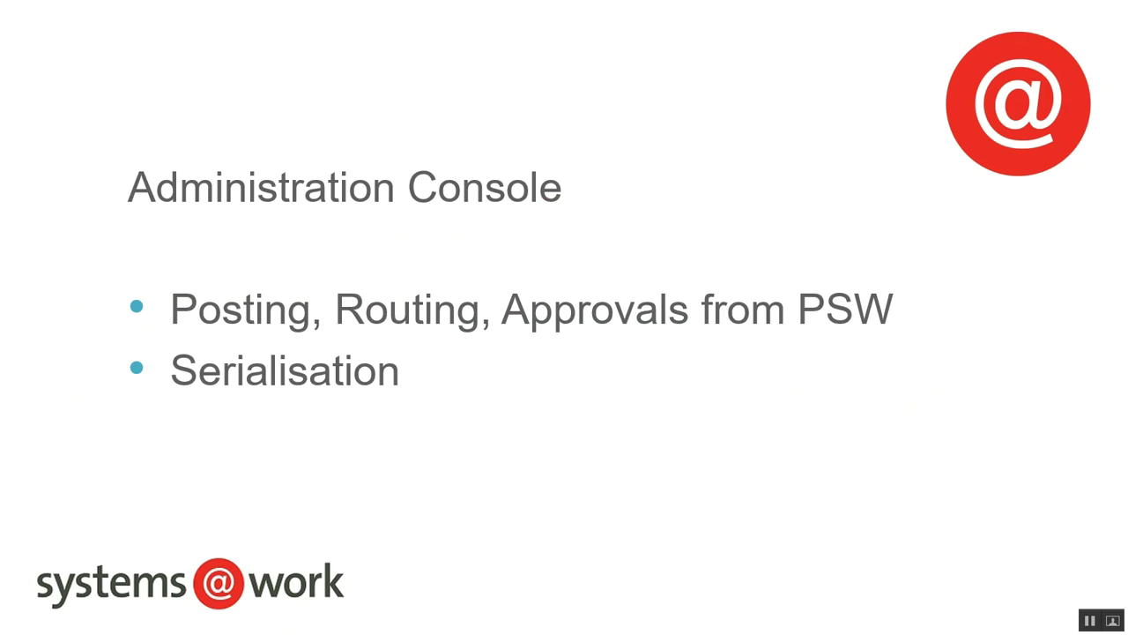
key(alt+Tab)
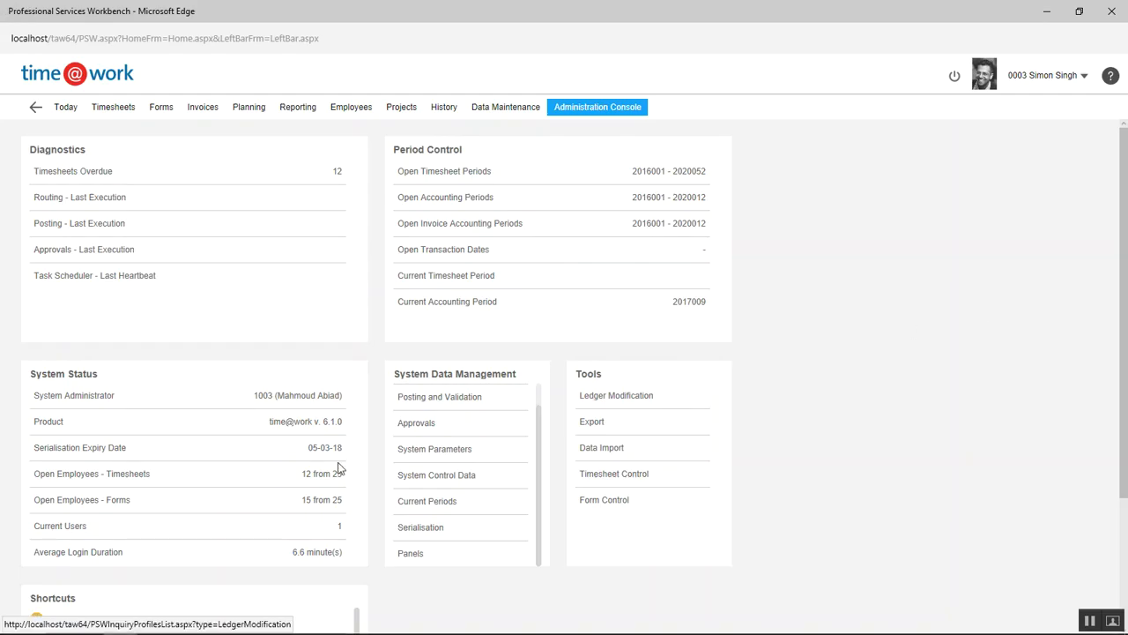
click(421, 527)
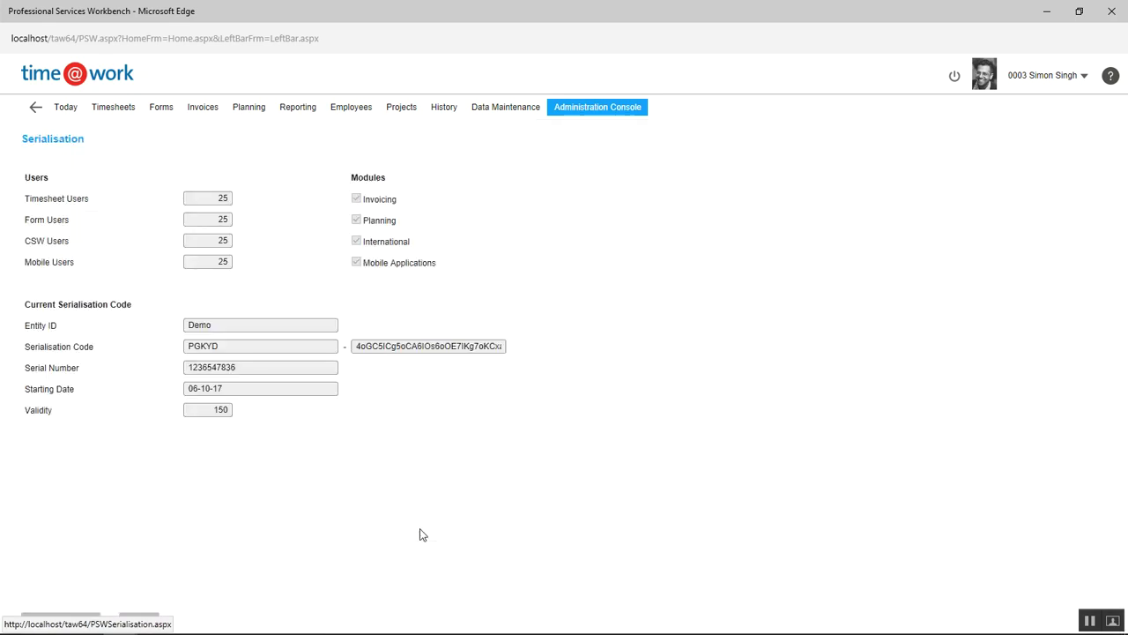
- Leave the Serialisation details, check the Invoicing slide in the slide show and return to time@work's Invoices section
click(36, 109)
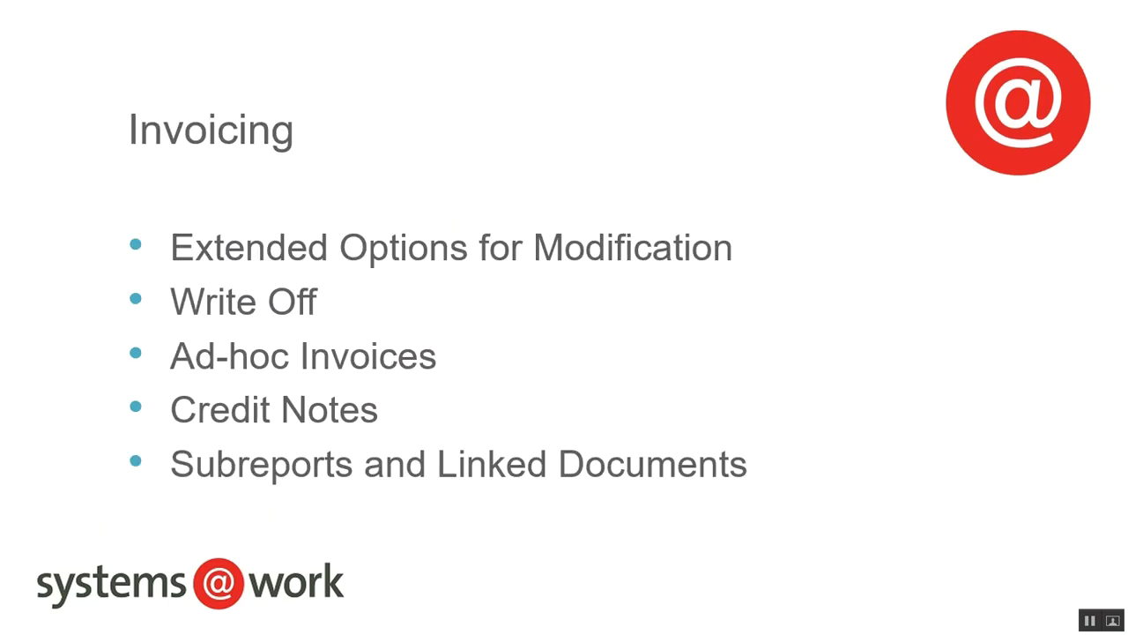
key(alt+Tab)
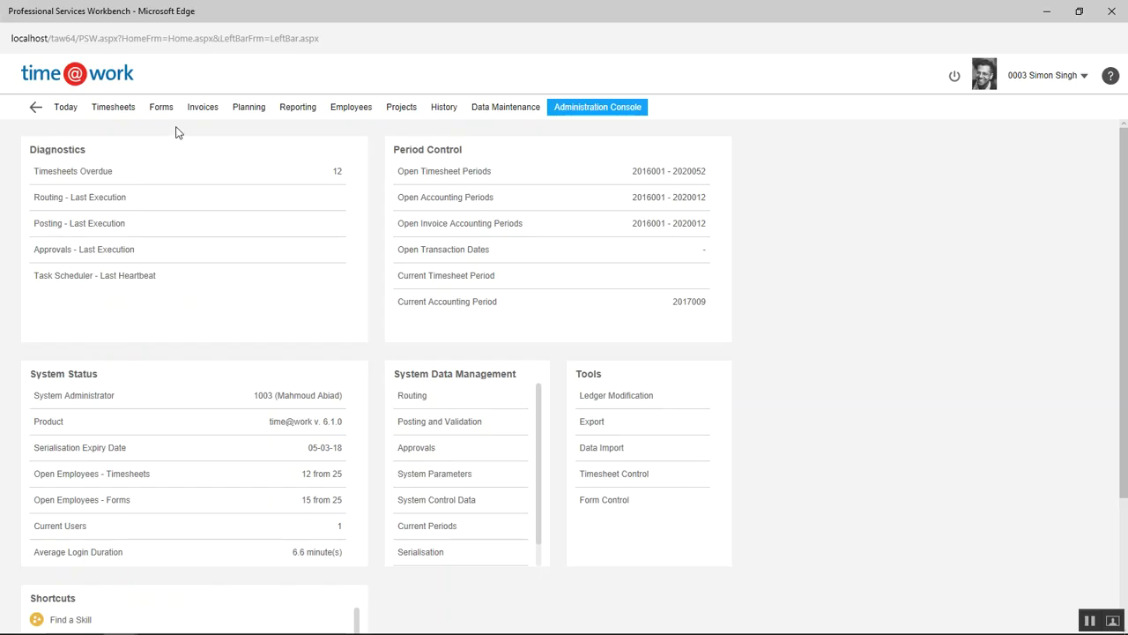
click(211, 114)
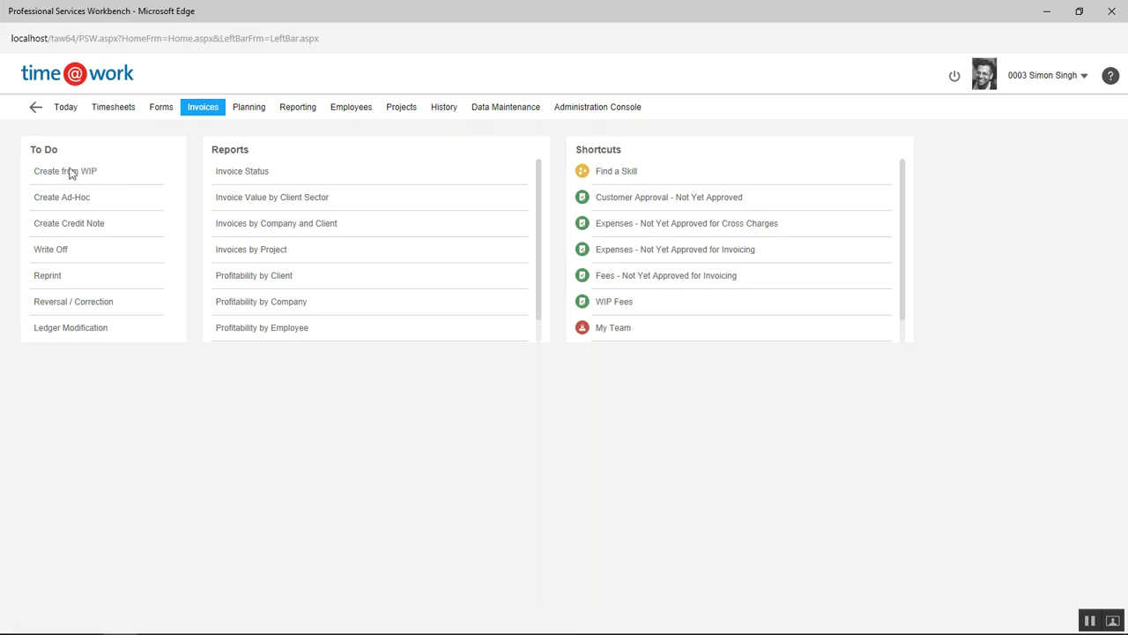
- Open the project selection for creating invoices from WIP and view its WIP filters without changing them
click(64, 175)
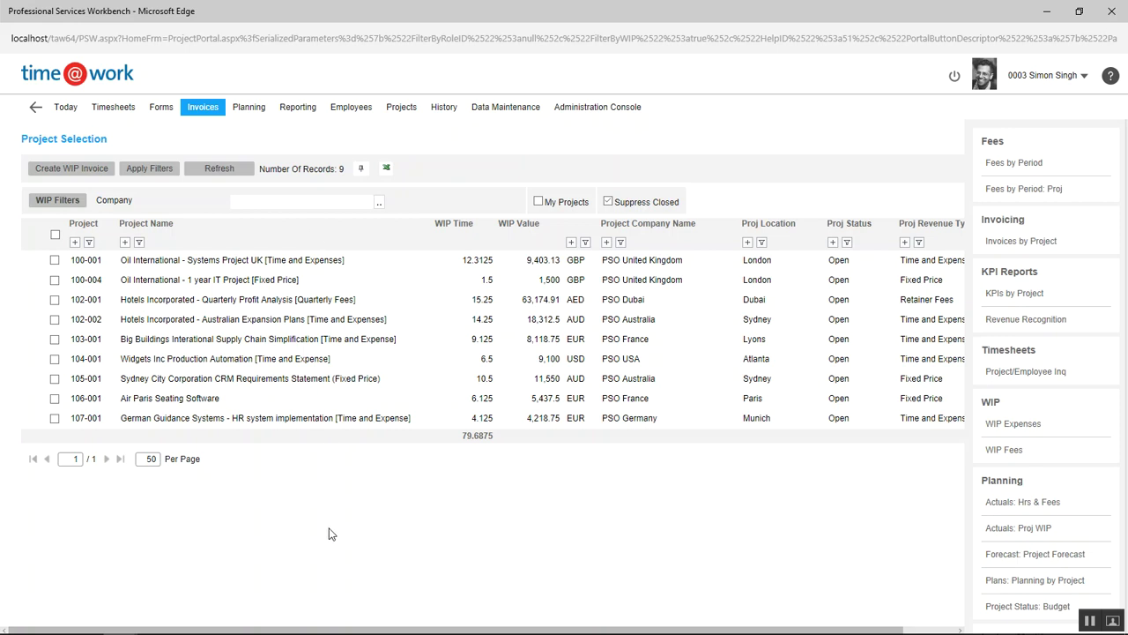
click(60, 203)
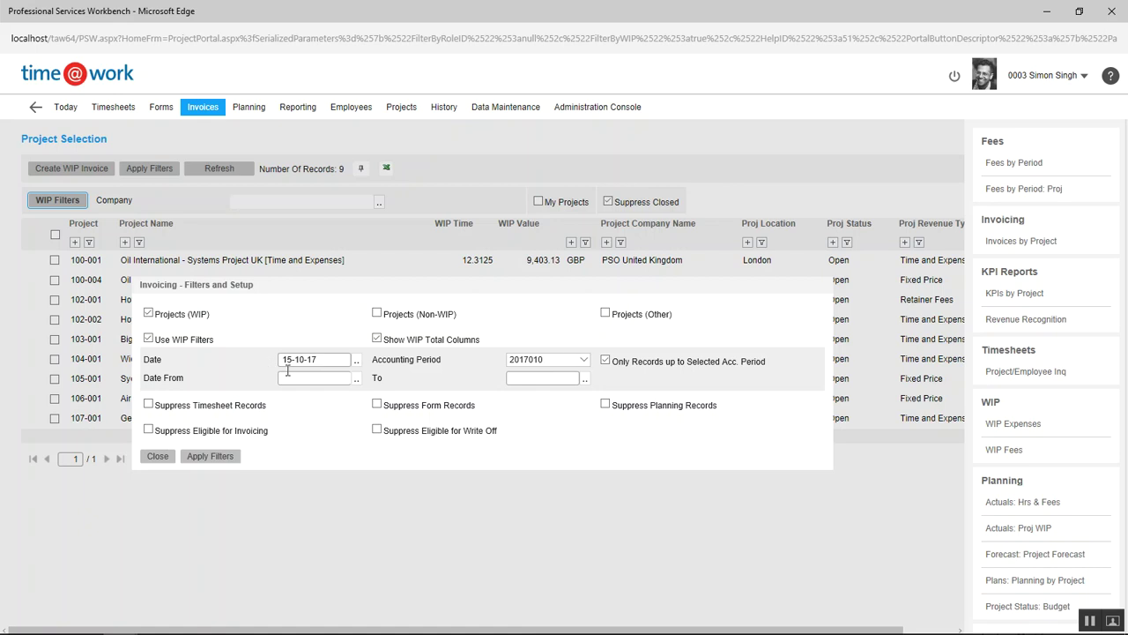
click(156, 456)
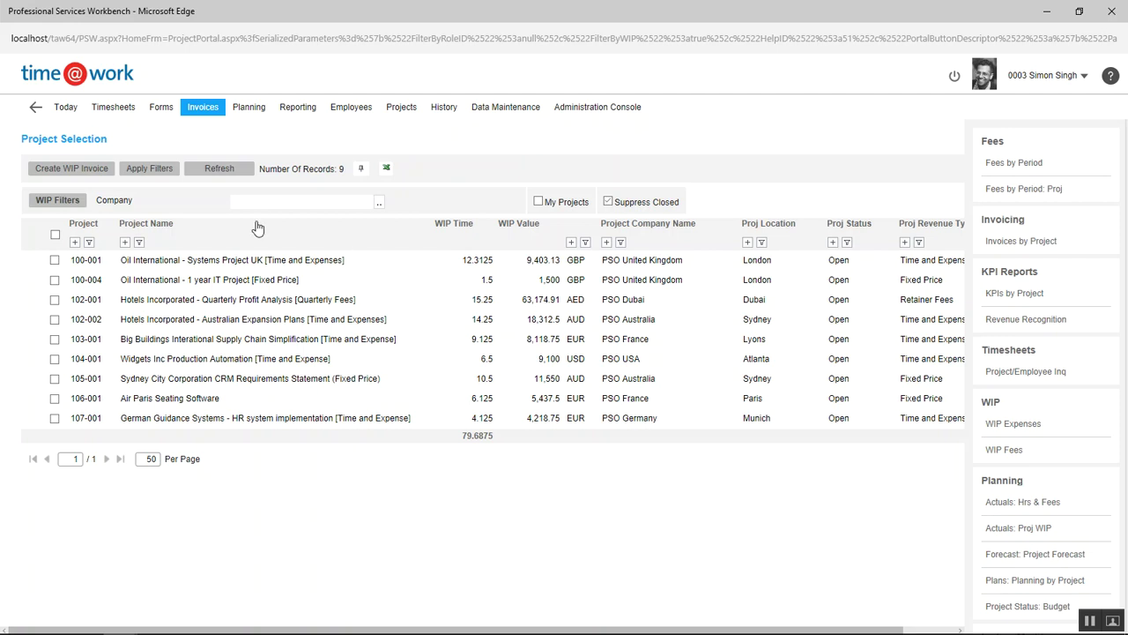
- Start a WIP invoice for project 100-001 and examine the columns of its invoice worksheet
click(53, 260)
click(74, 169)
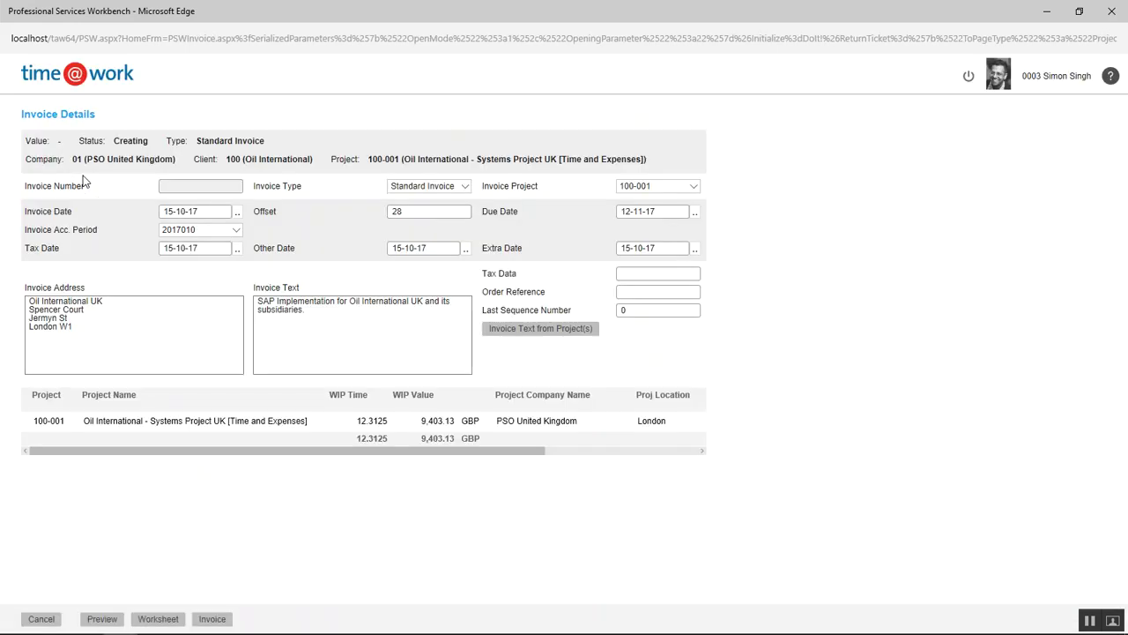
click(157, 620)
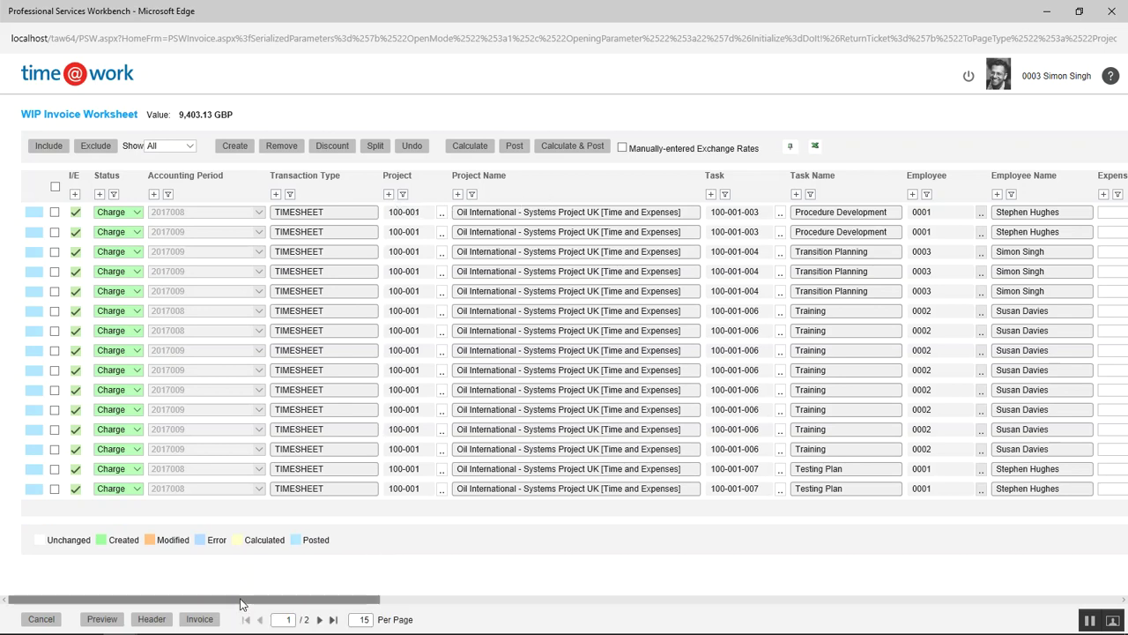
drag(242, 605, 431, 599)
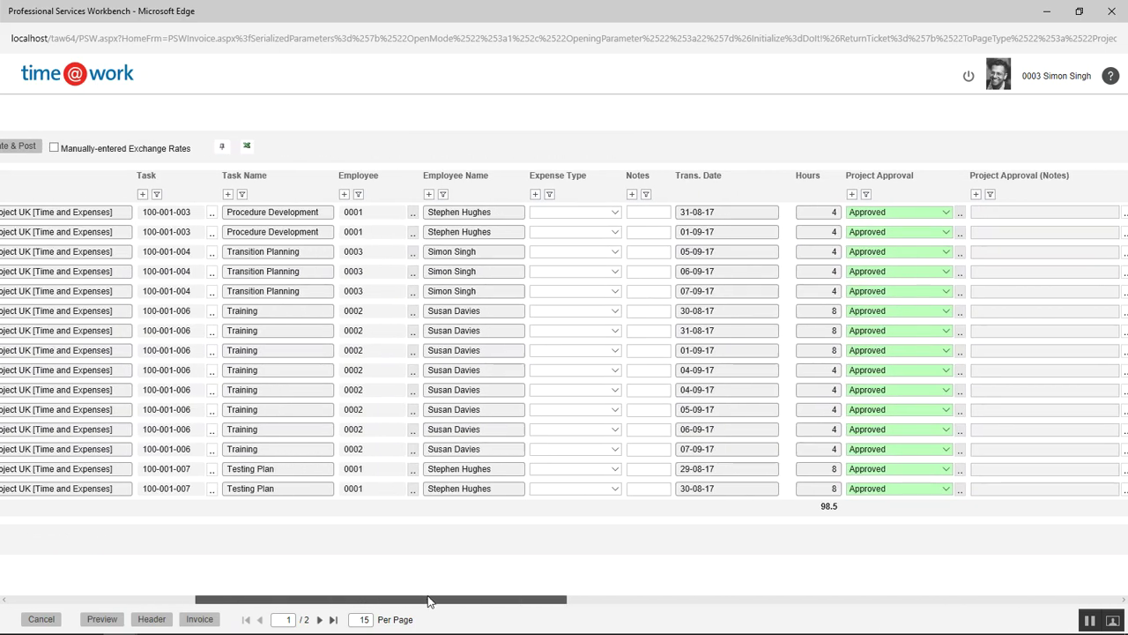
drag(429, 600, 207, 600)
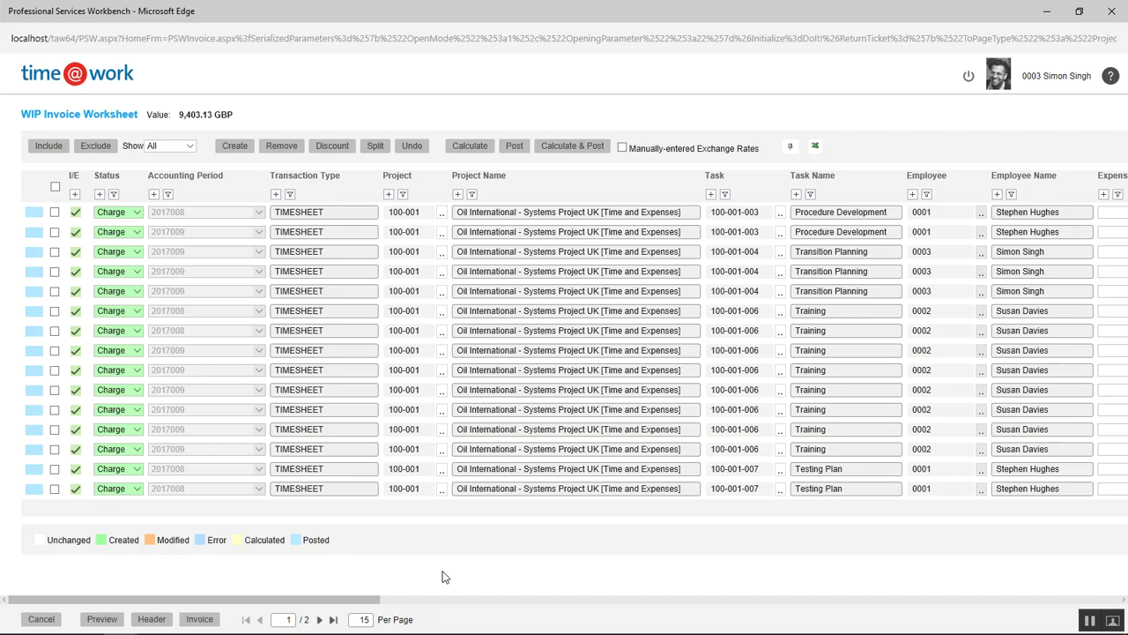
- Check the Invoicing slide again, return to time@work and cancel the WIP invoice for project 100-001
key(alt+Tab)
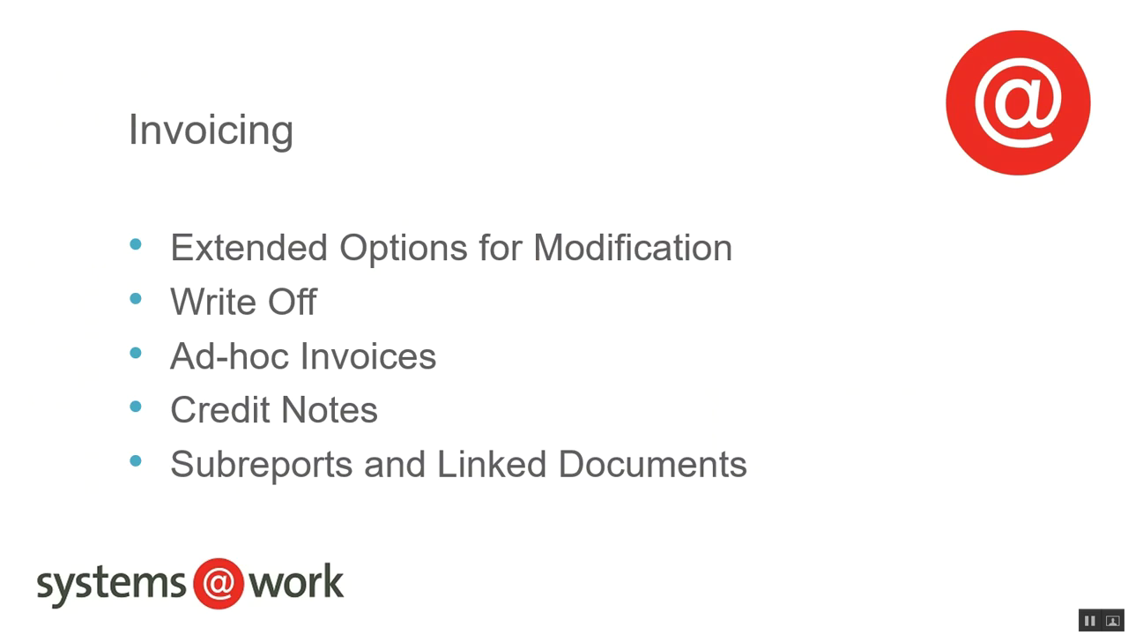
key(alt+Tab)
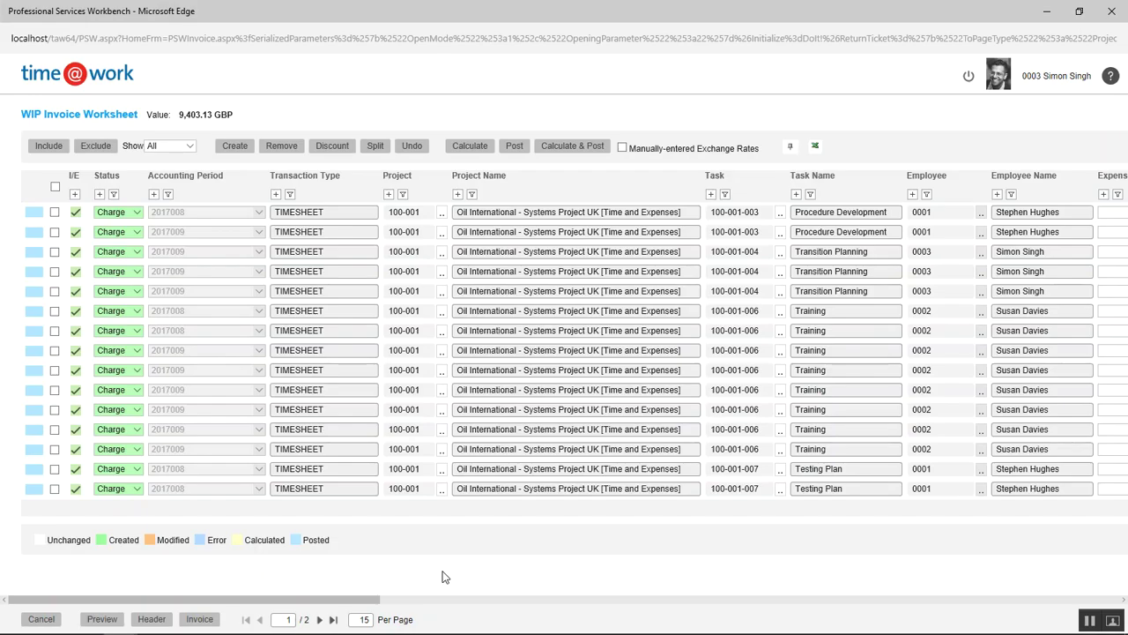
click(40, 619)
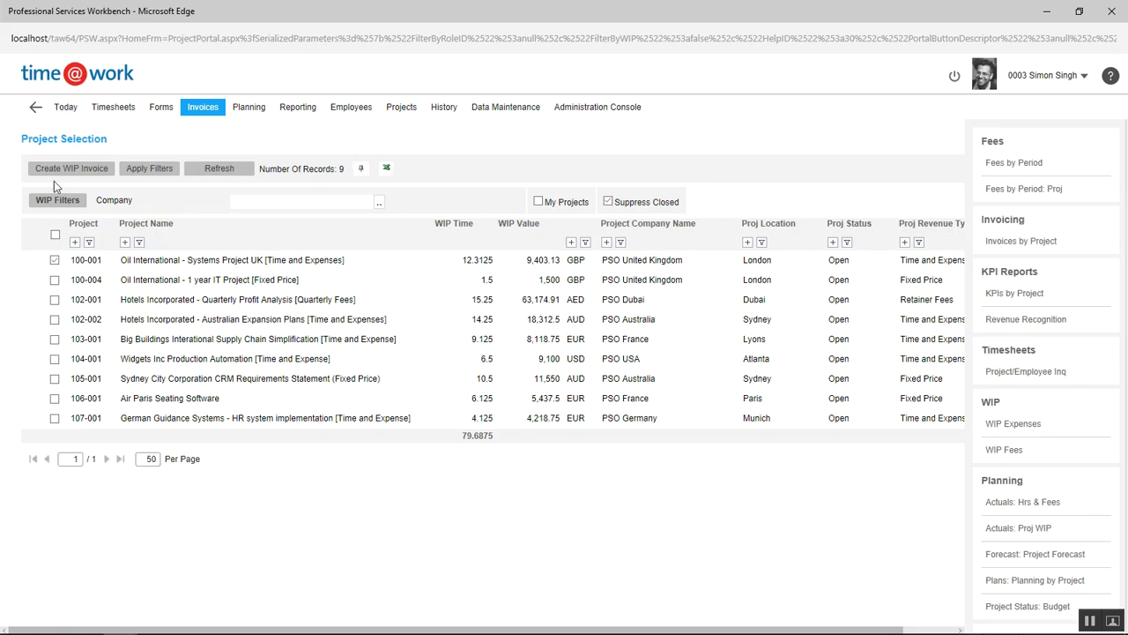
- Start an ad-hoc invoice for project 100-002, view its Standard Invoice worksheet and cancel it
click(201, 107)
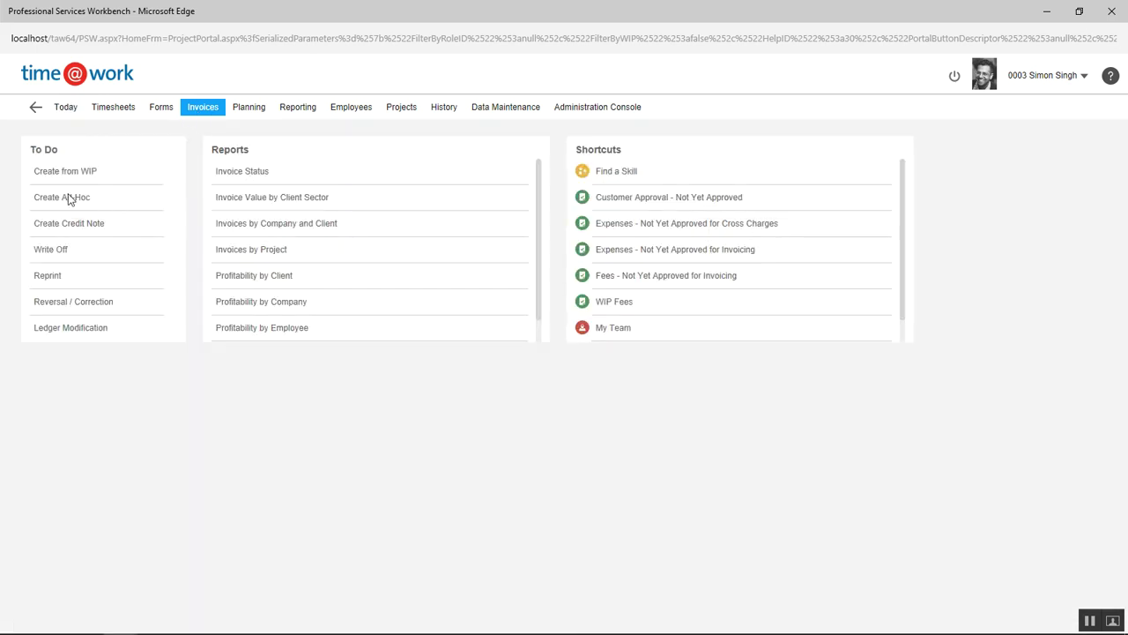
click(64, 204)
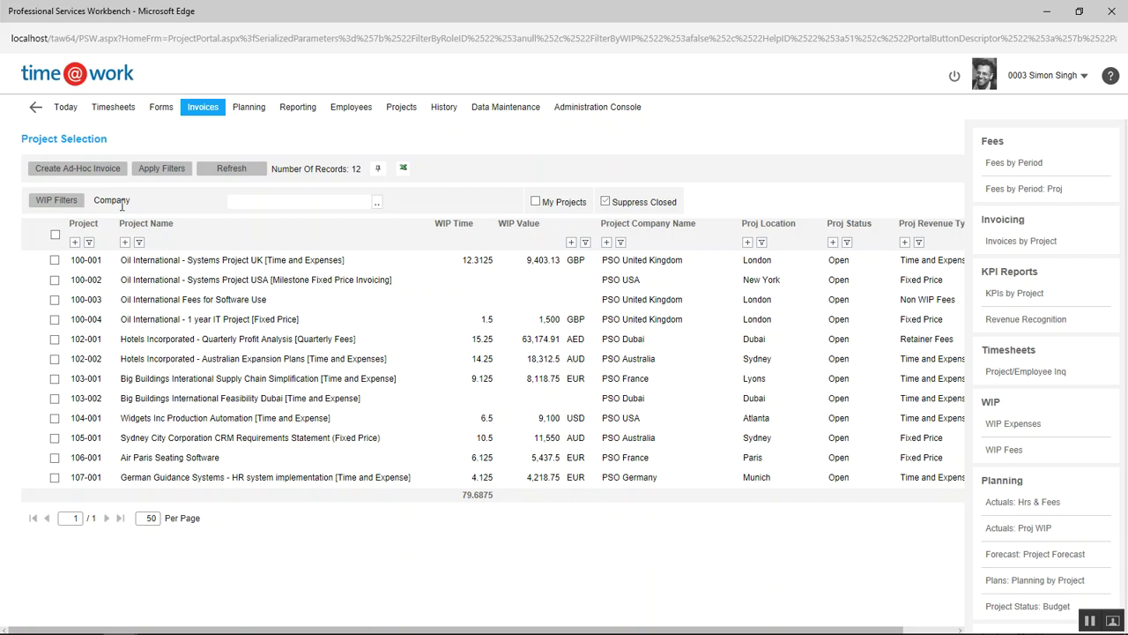
click(55, 281)
click(81, 169)
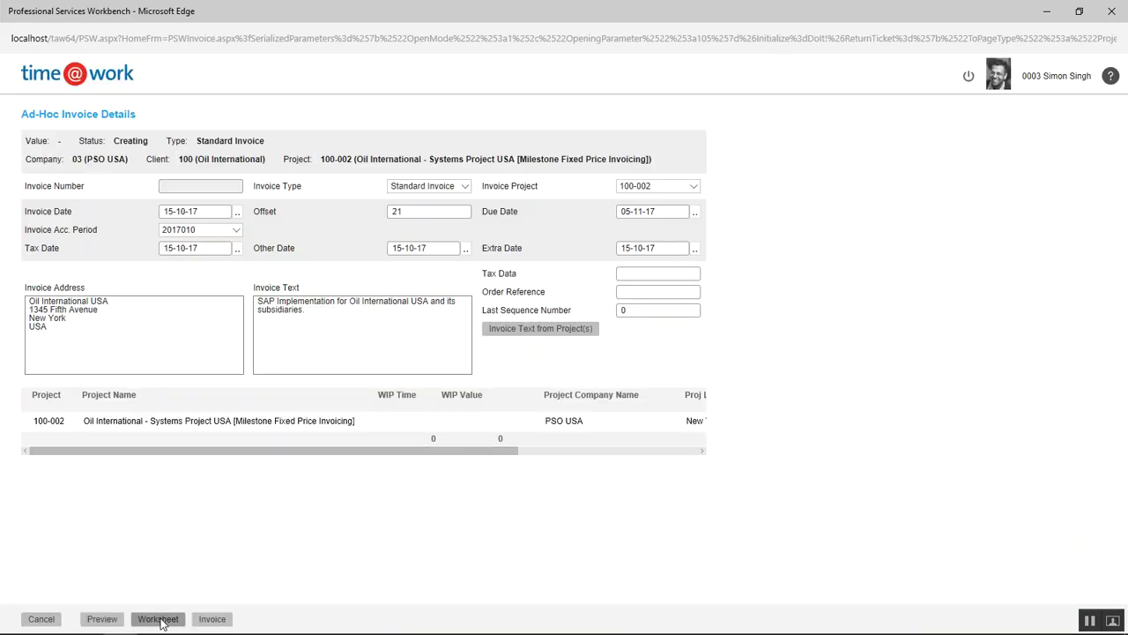
click(159, 620)
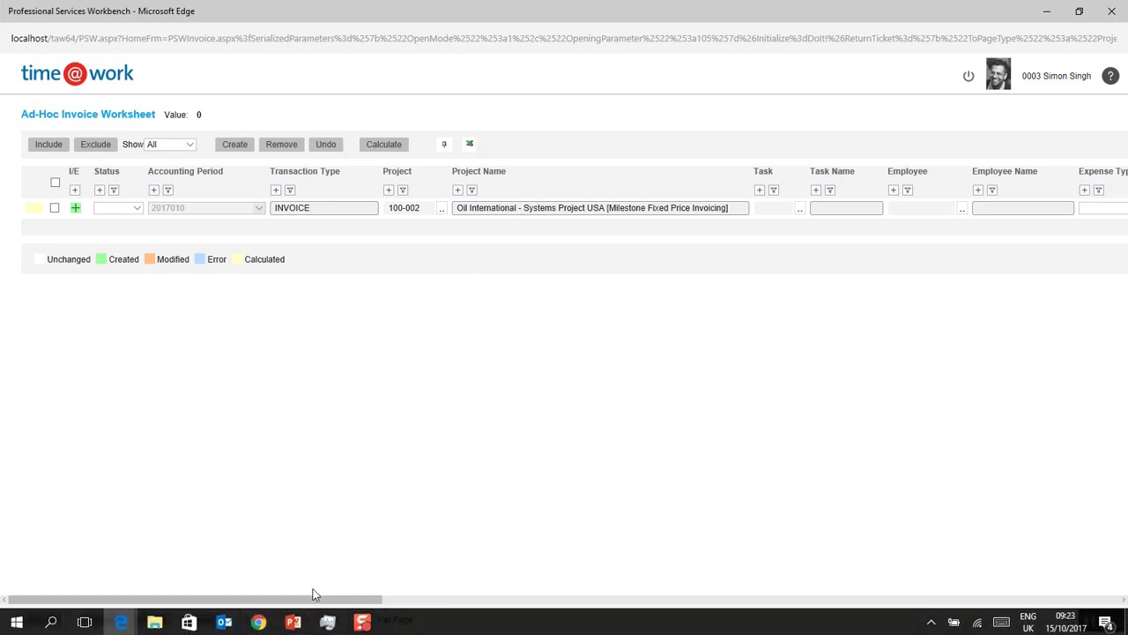
drag(310, 599, 206, 564)
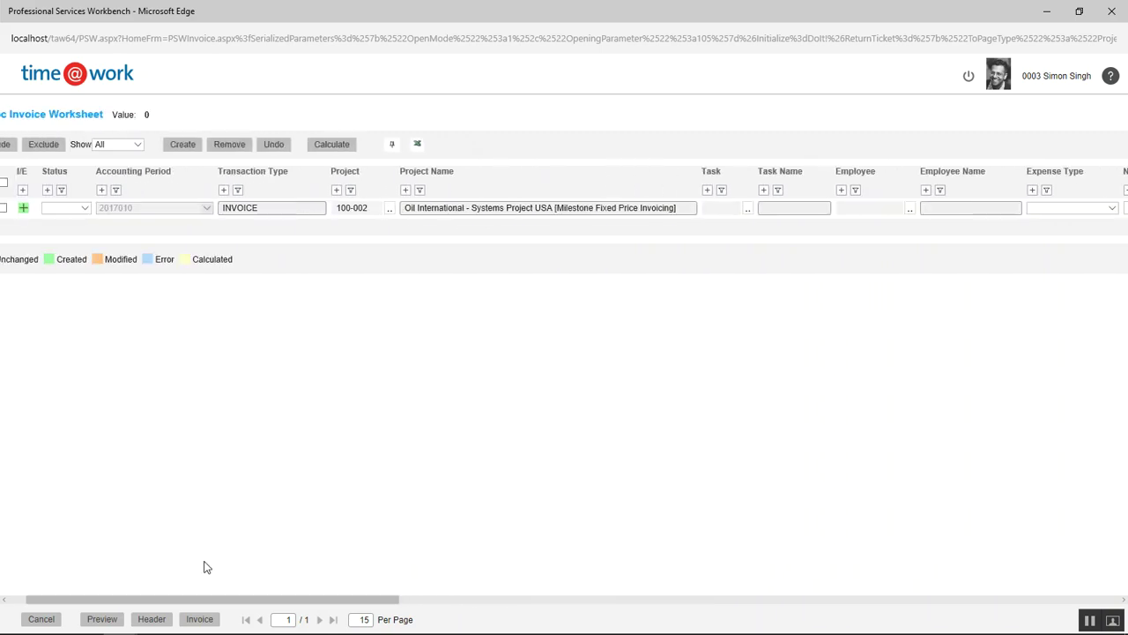
click(41, 617)
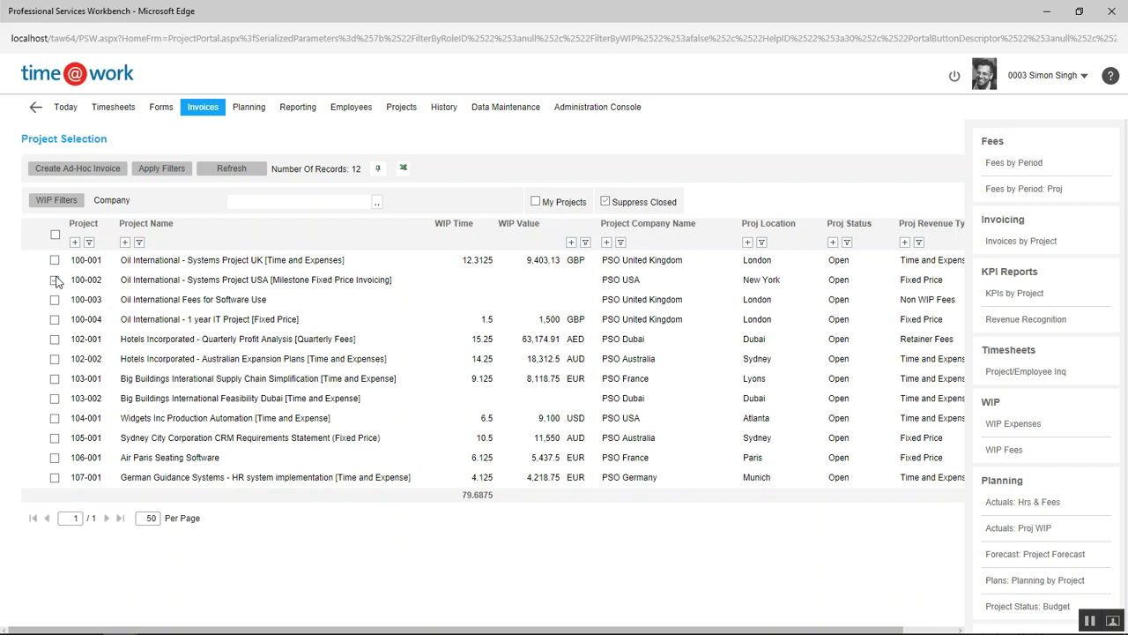
- Start another ad-hoc invoice for project 100-002 with the invoice type Standard Ad-Hoc and open its worksheet
click(94, 168)
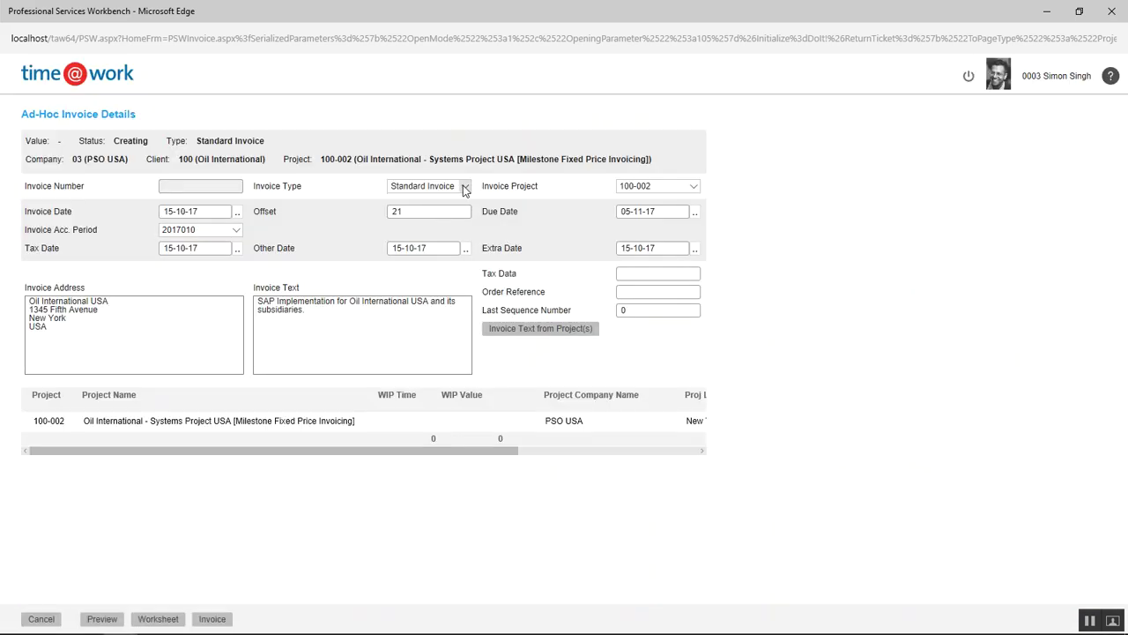
click(464, 188)
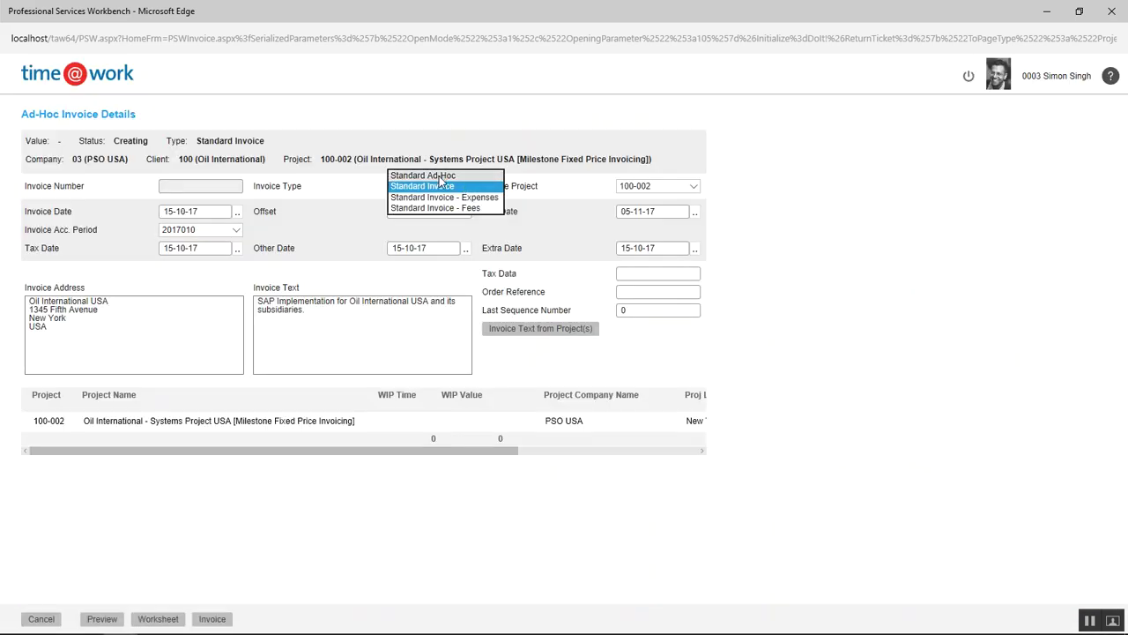
click(439, 176)
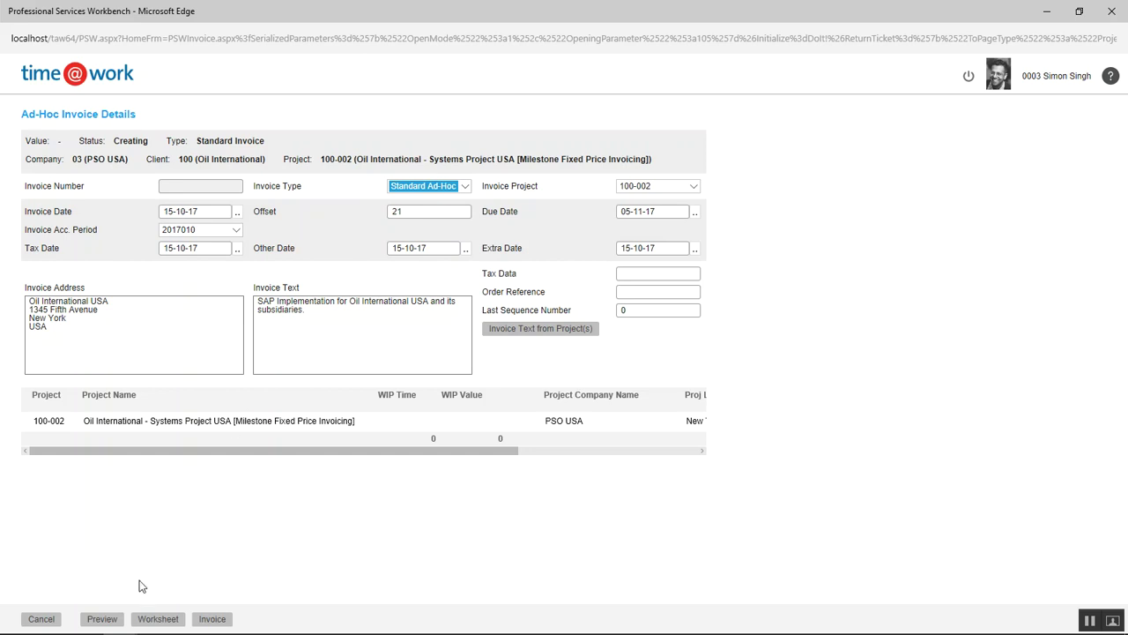
click(158, 620)
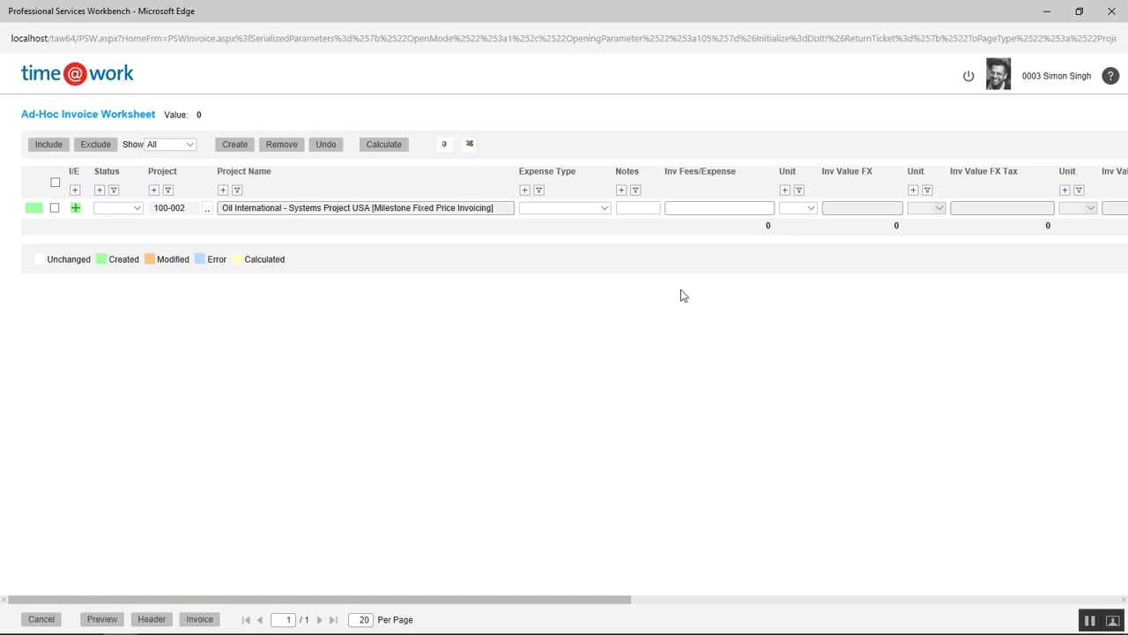
- Enter an invoice fee of 245 GBP on the ad-hoc line, calculate it and cancel the invoice
click(694, 210)
click(810, 209)
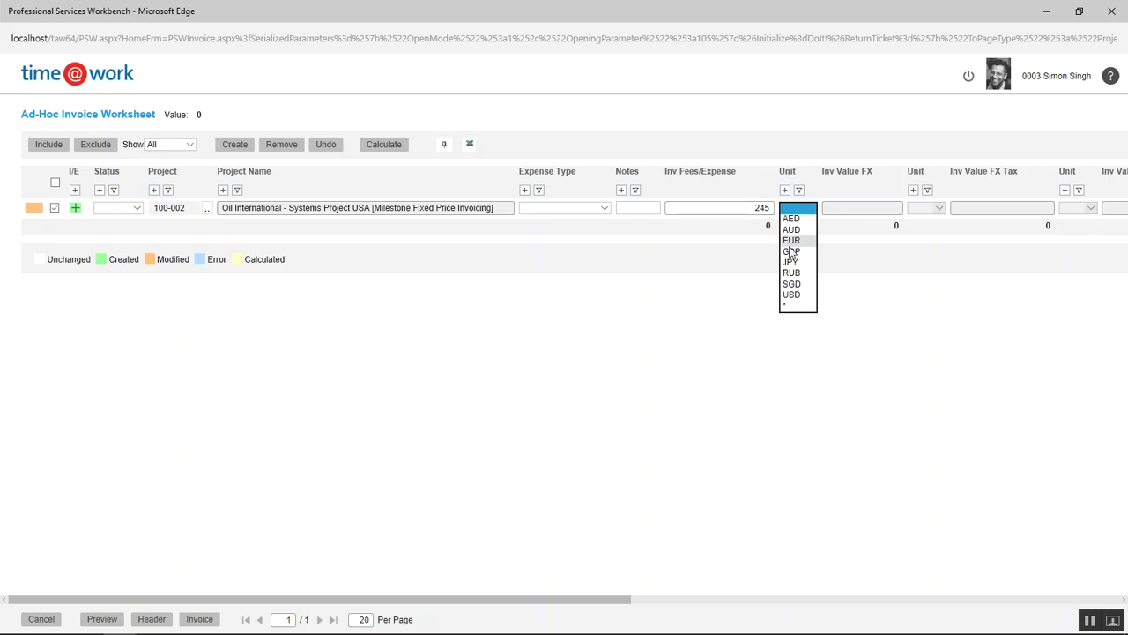
click(791, 253)
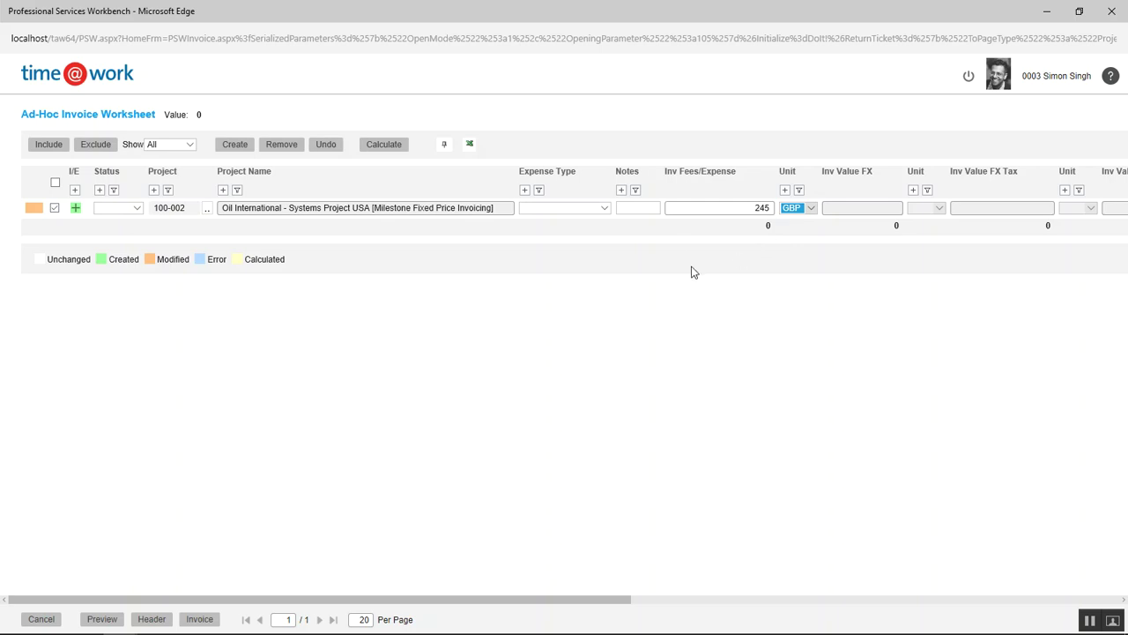
click(385, 148)
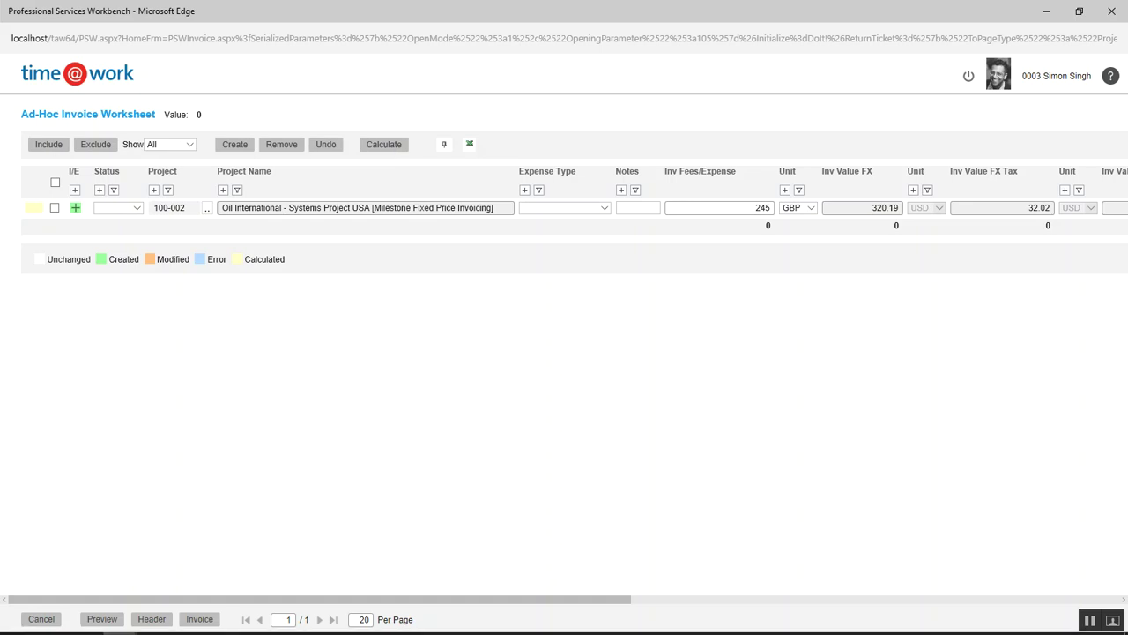
click(42, 620)
click(511, 374)
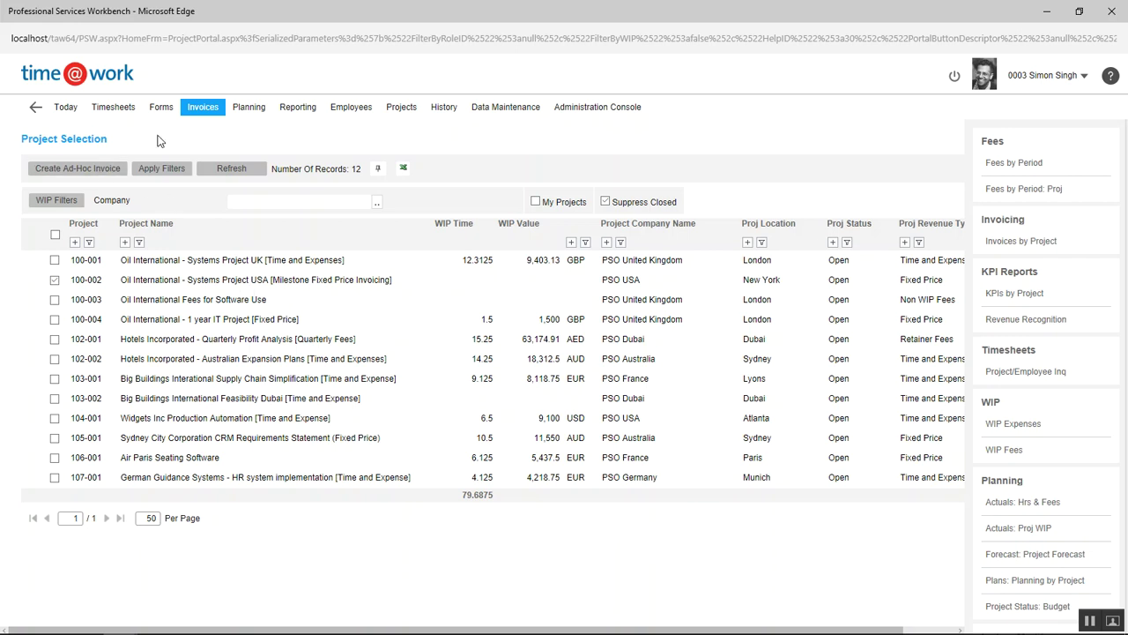
- View the project selection for write-offs and return to the Invoices overview
click(207, 110)
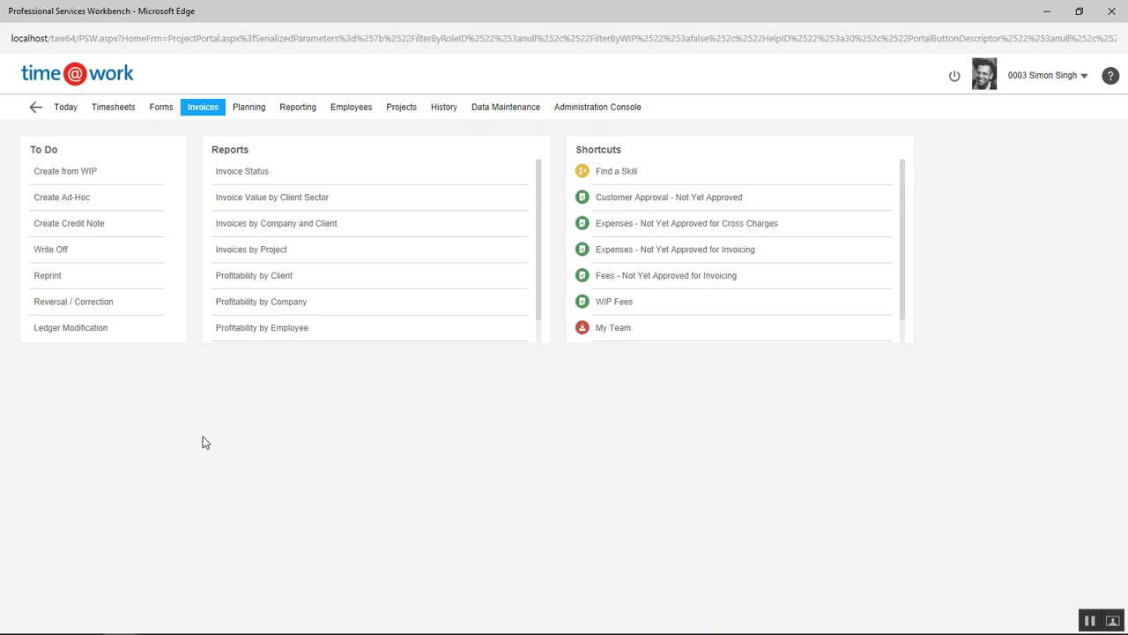
click(56, 253)
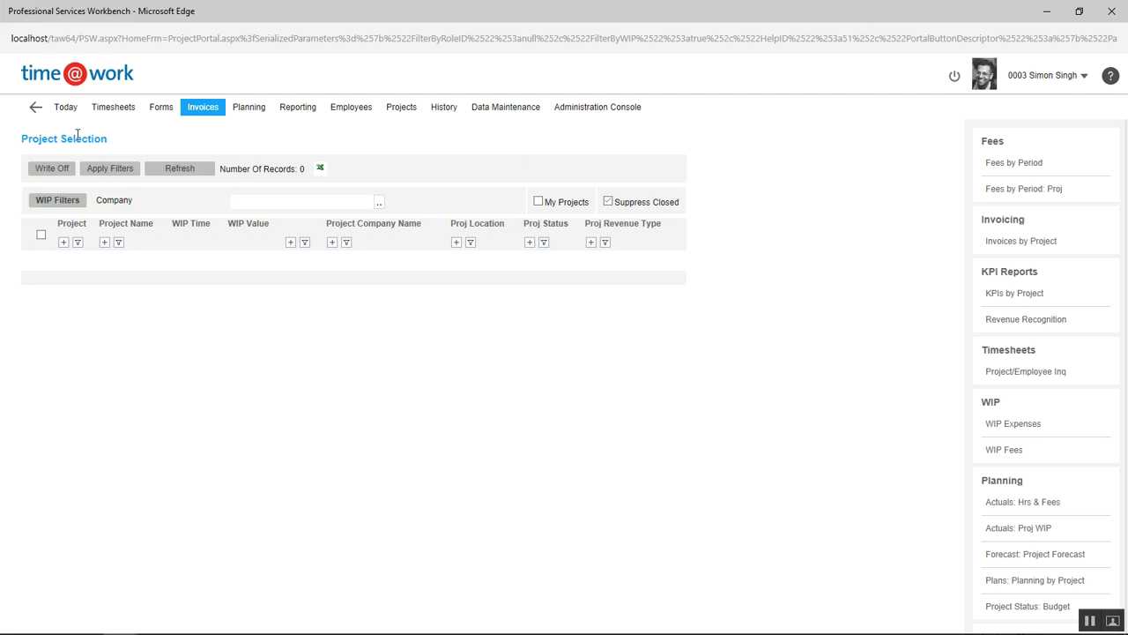
click(35, 109)
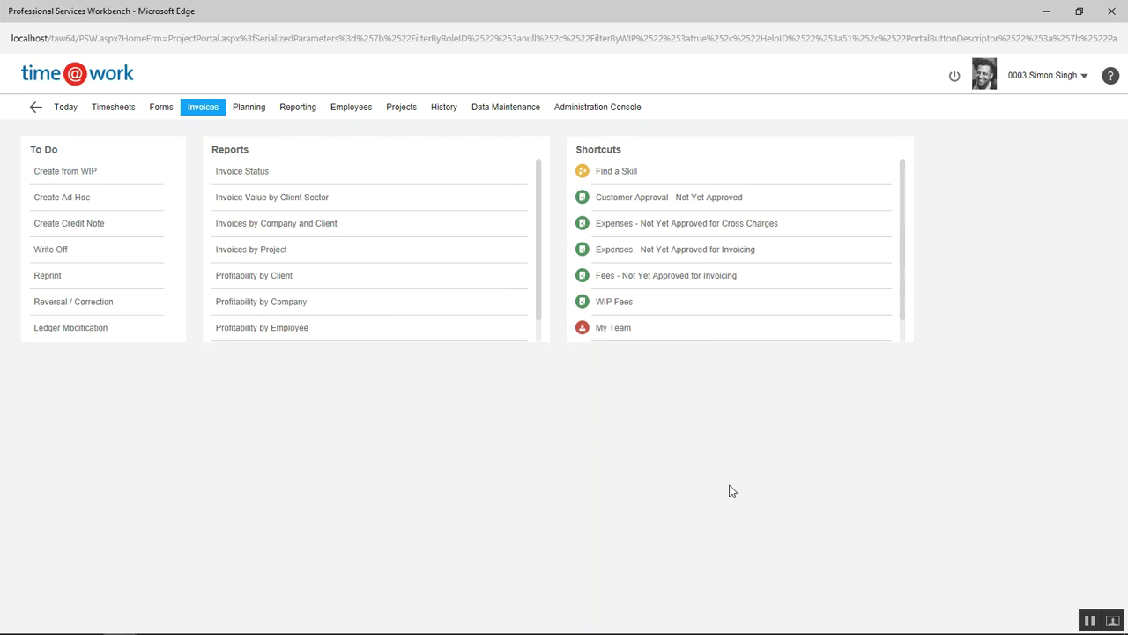
- Start a new employee analysis definition in Data Maintenance, mark it as URL, discard it and close the Analysis Definitions list
key(alt+Tab)
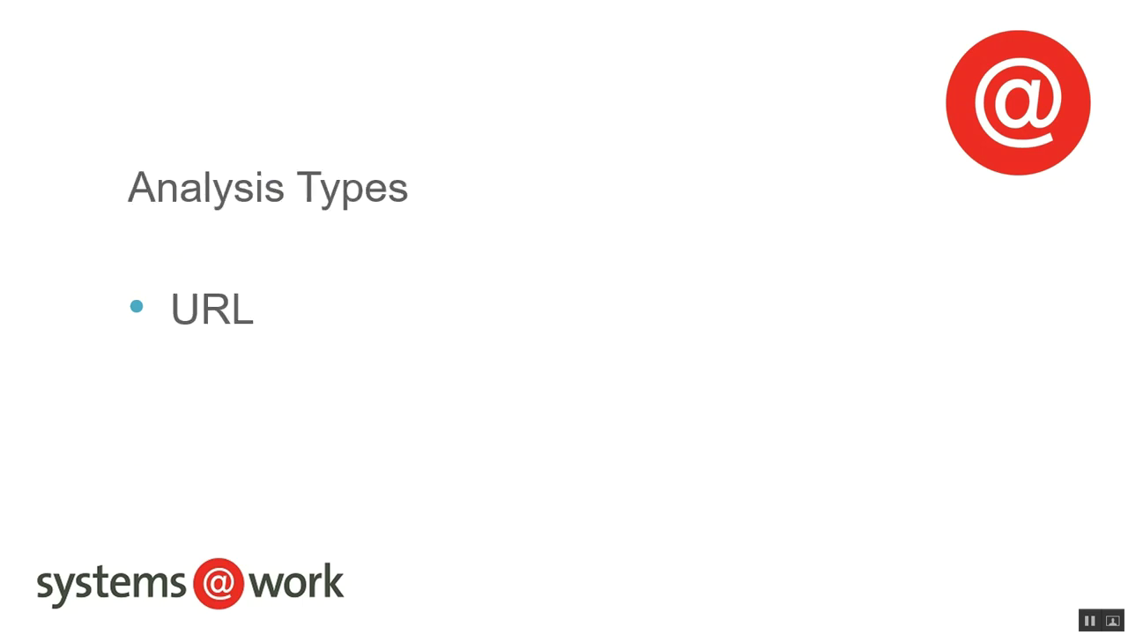
key(alt+Tab)
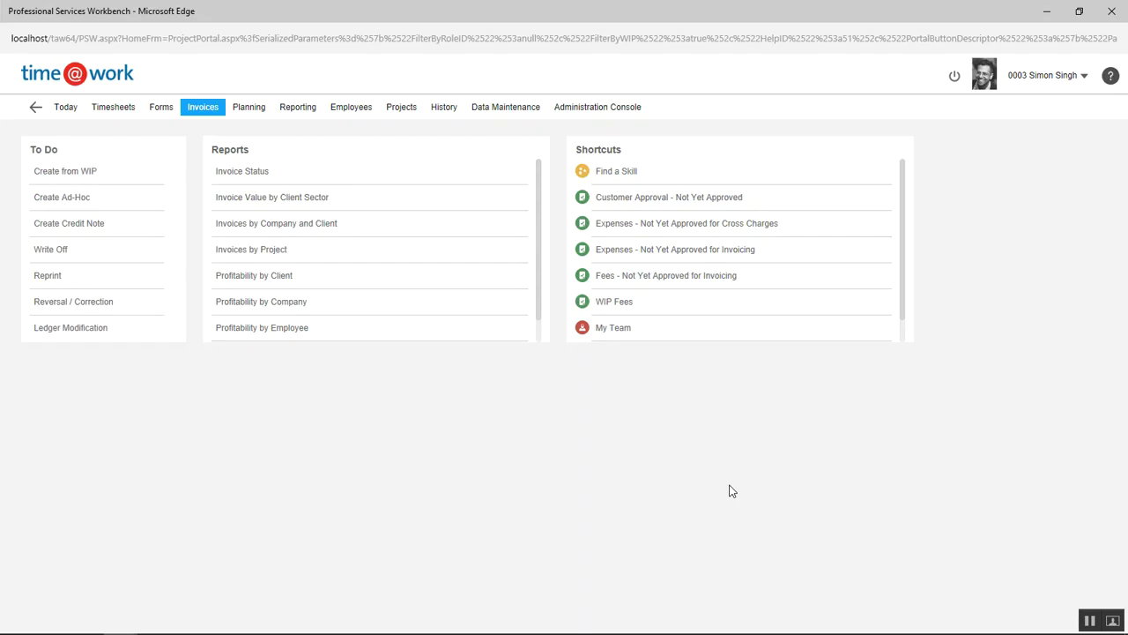
click(515, 113)
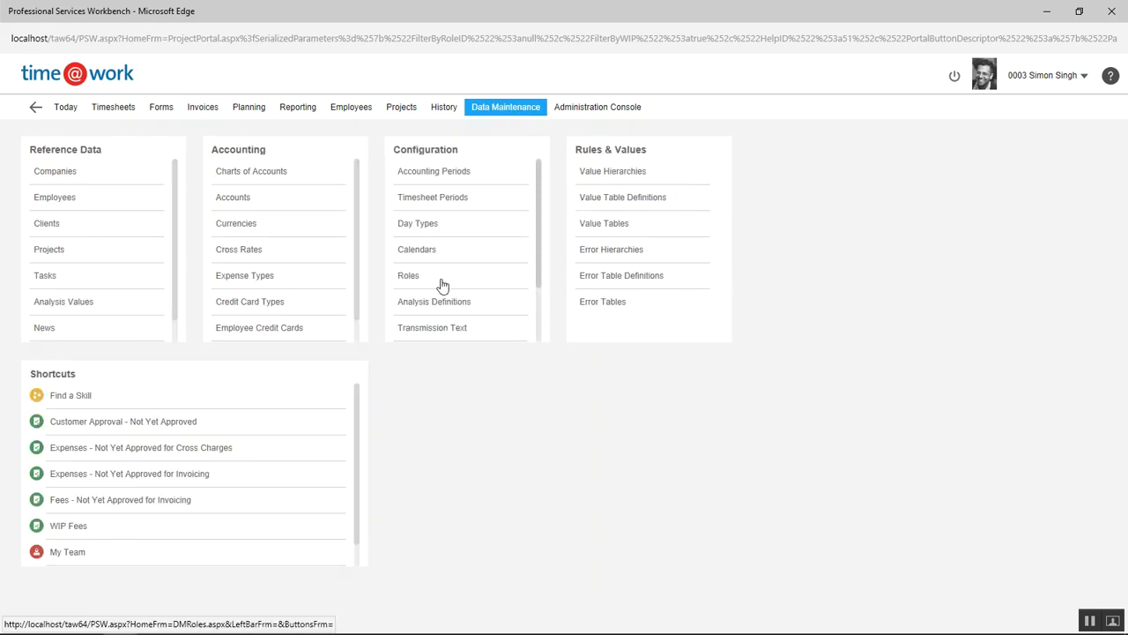
click(439, 304)
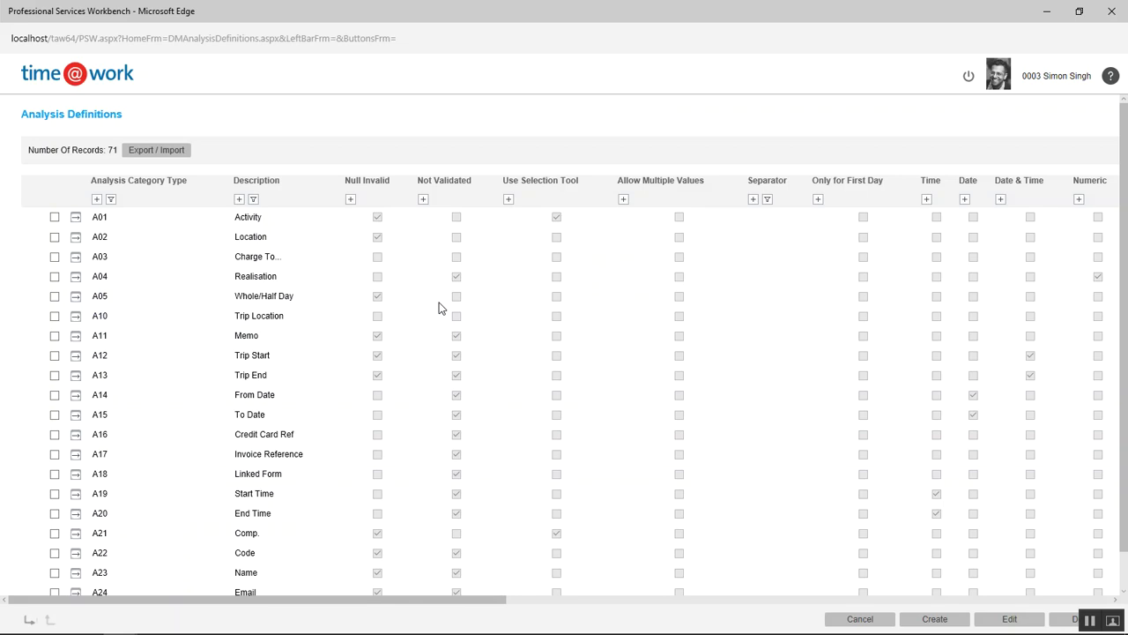
click(931, 621)
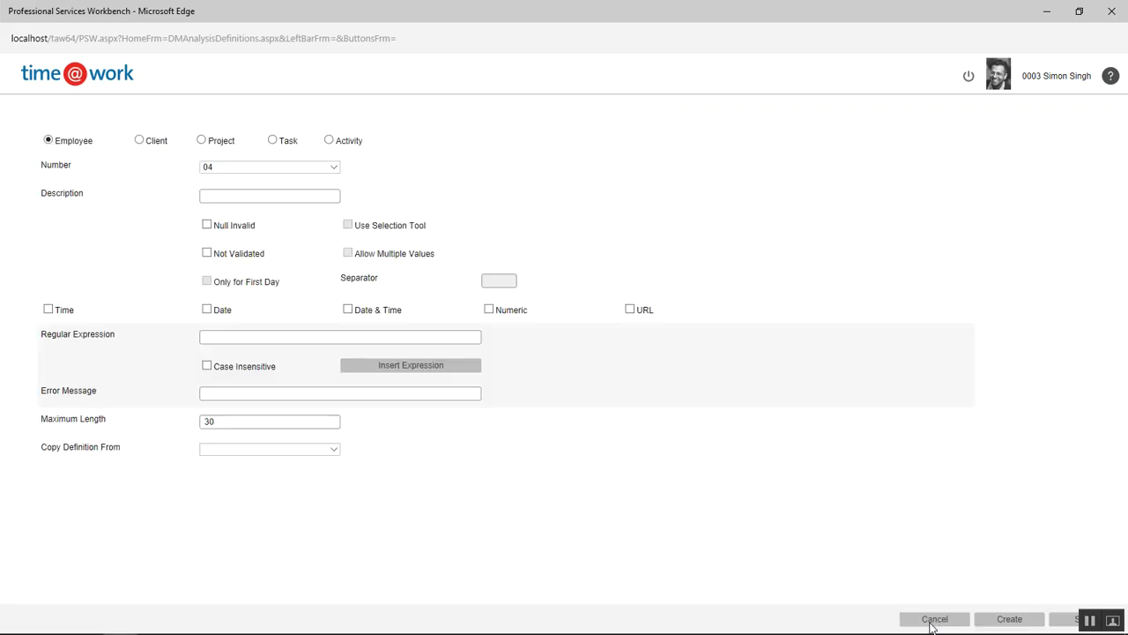
click(631, 310)
click(934, 620)
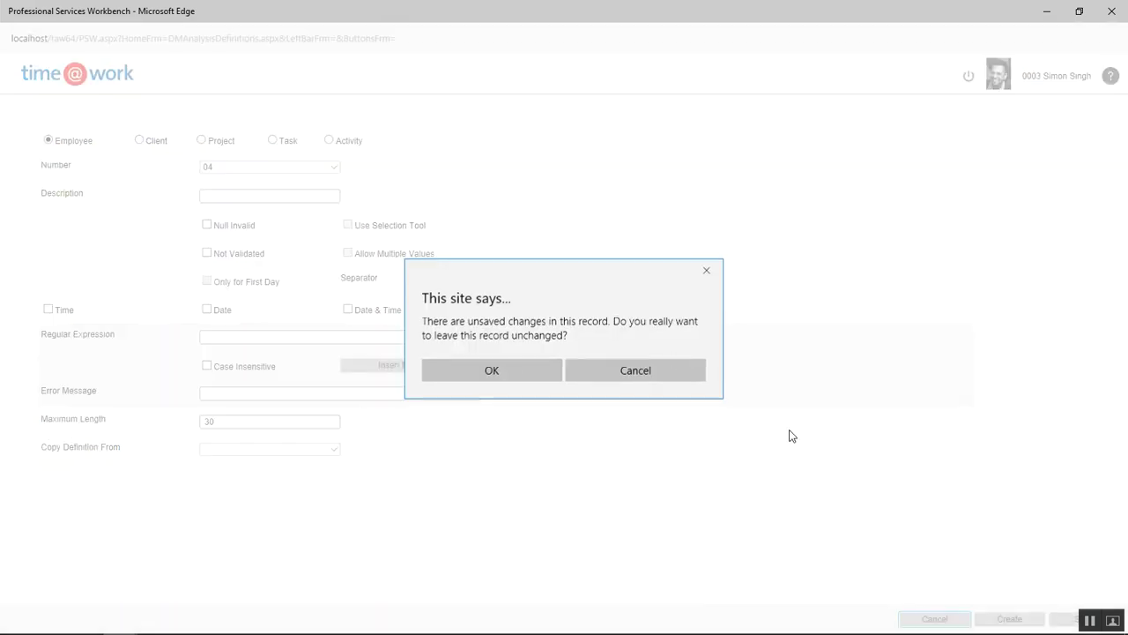
click(519, 374)
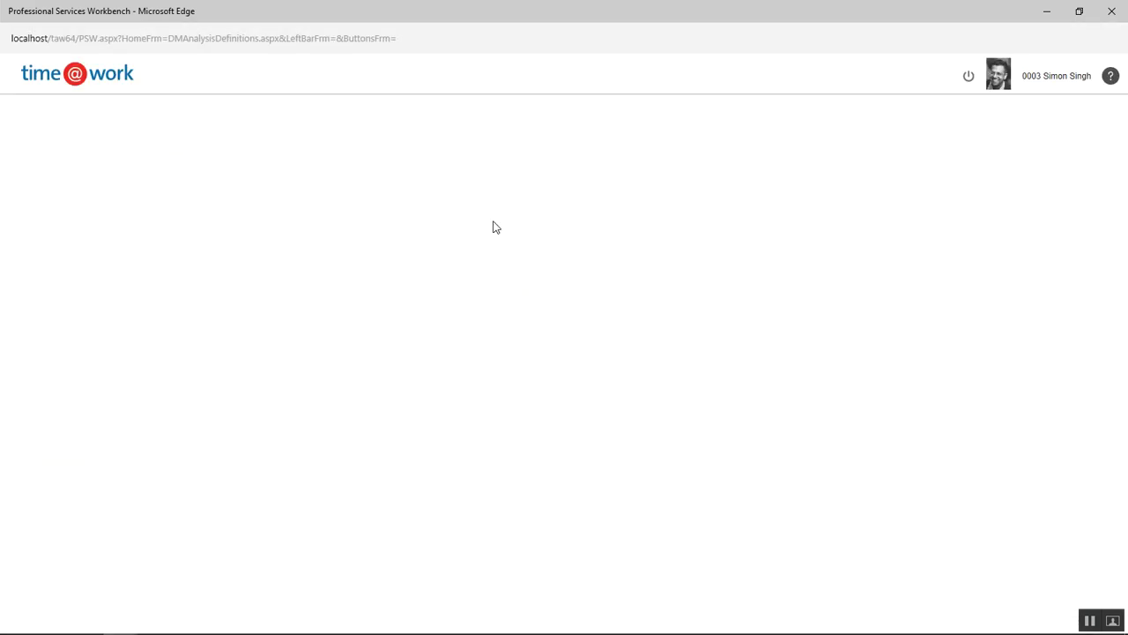
click(860, 620)
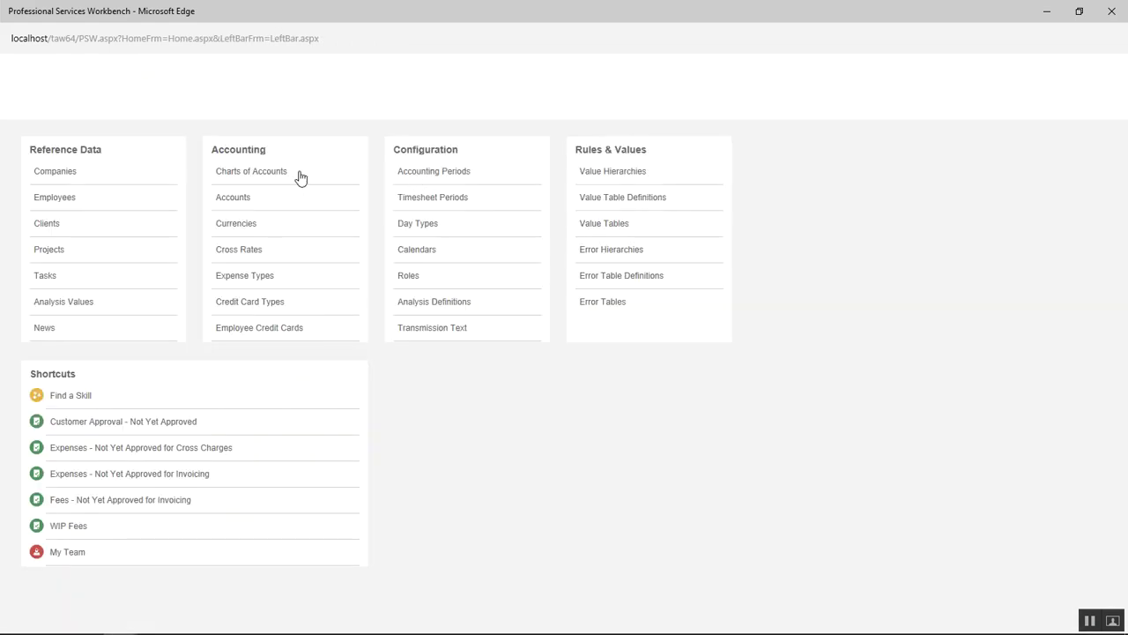
- Open the first employee's record for editing, examine its analysis fields including Empl Facebook Page, and close the record without saving
click(48, 198)
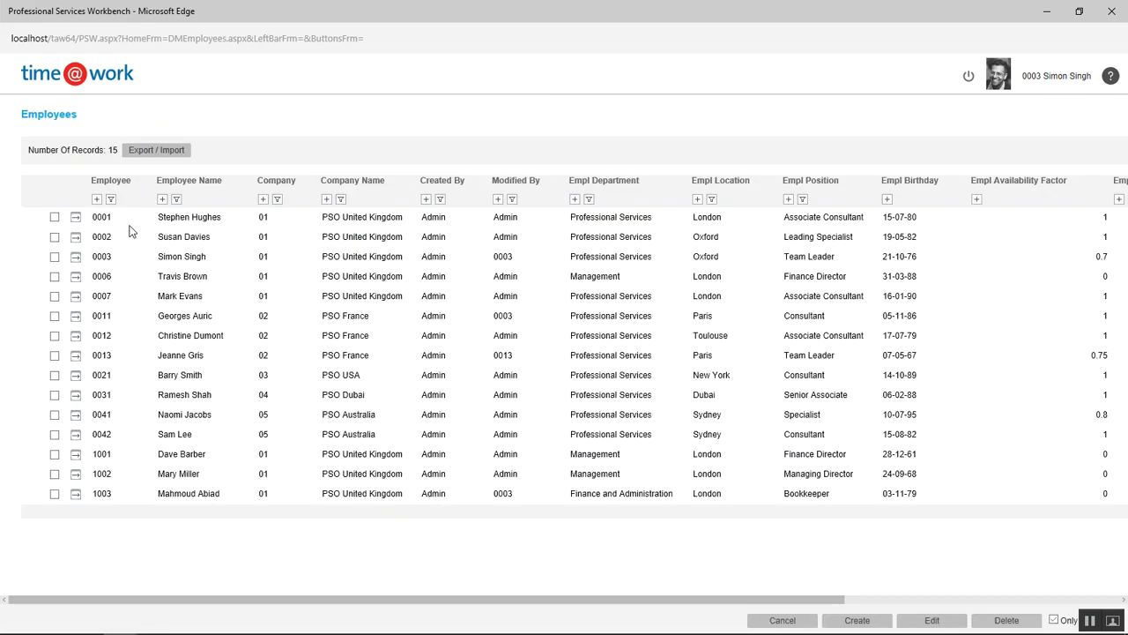
click(55, 218)
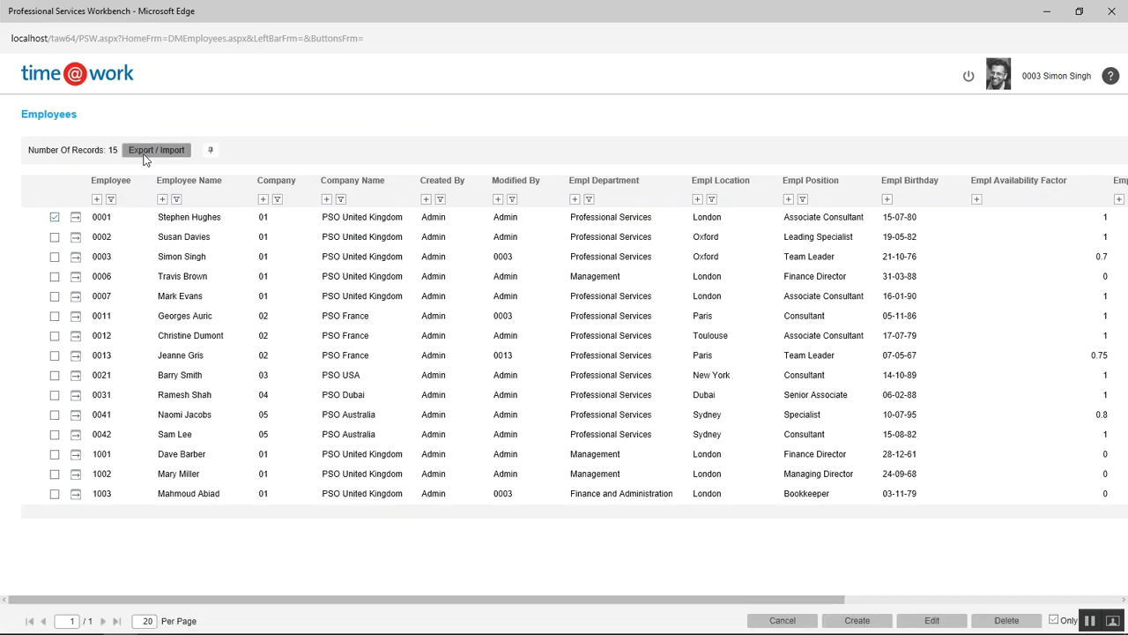
click(931, 620)
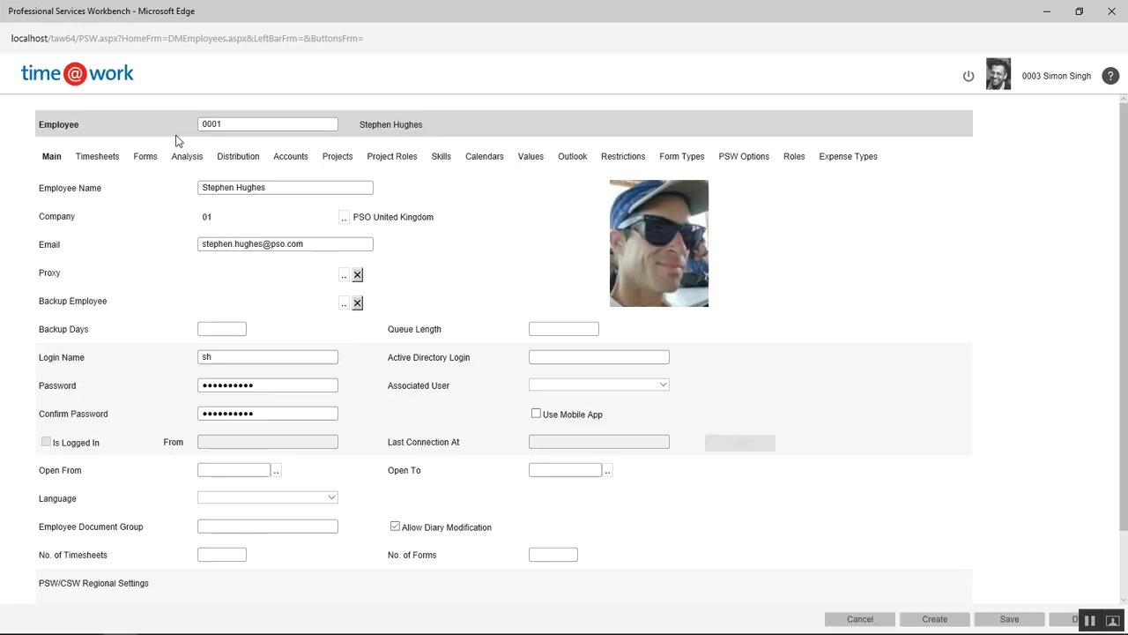
click(188, 156)
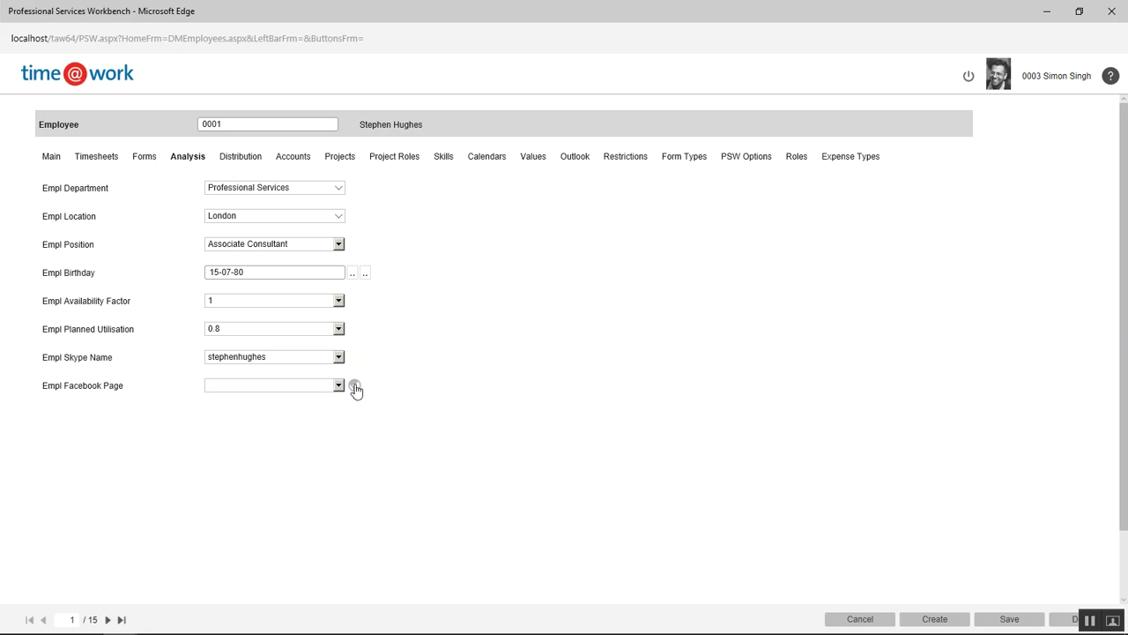
click(860, 619)
- Switch to the PowerPoint slide show, advance to the Form Types slide and return to time@work in the browser
key(alt+Tab)
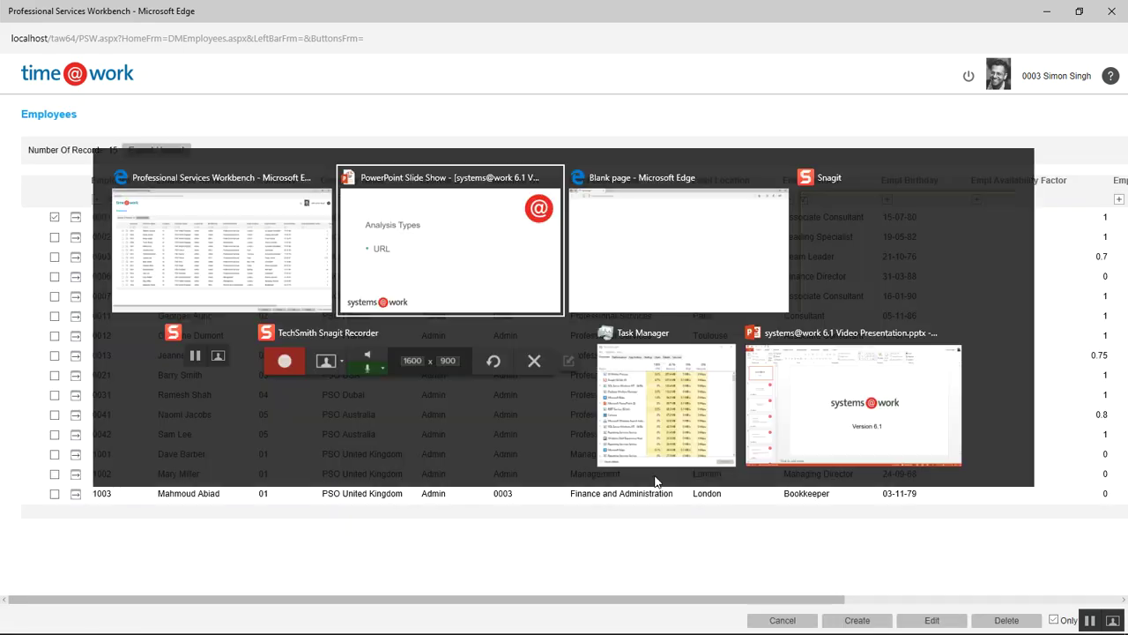
key(Right)
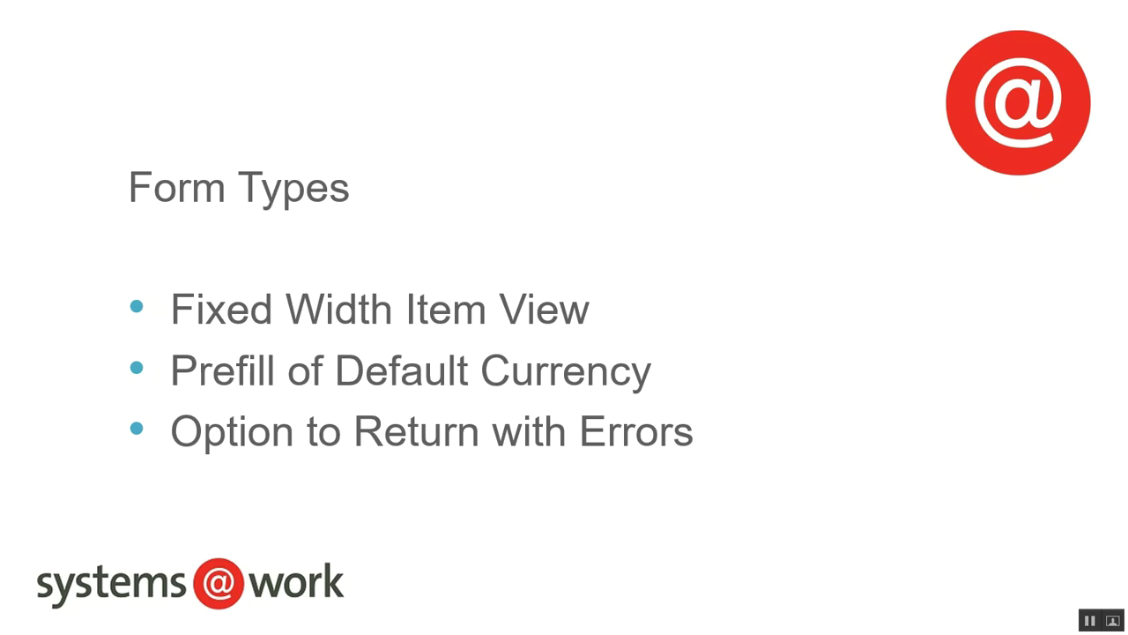
key(alt+Tab)
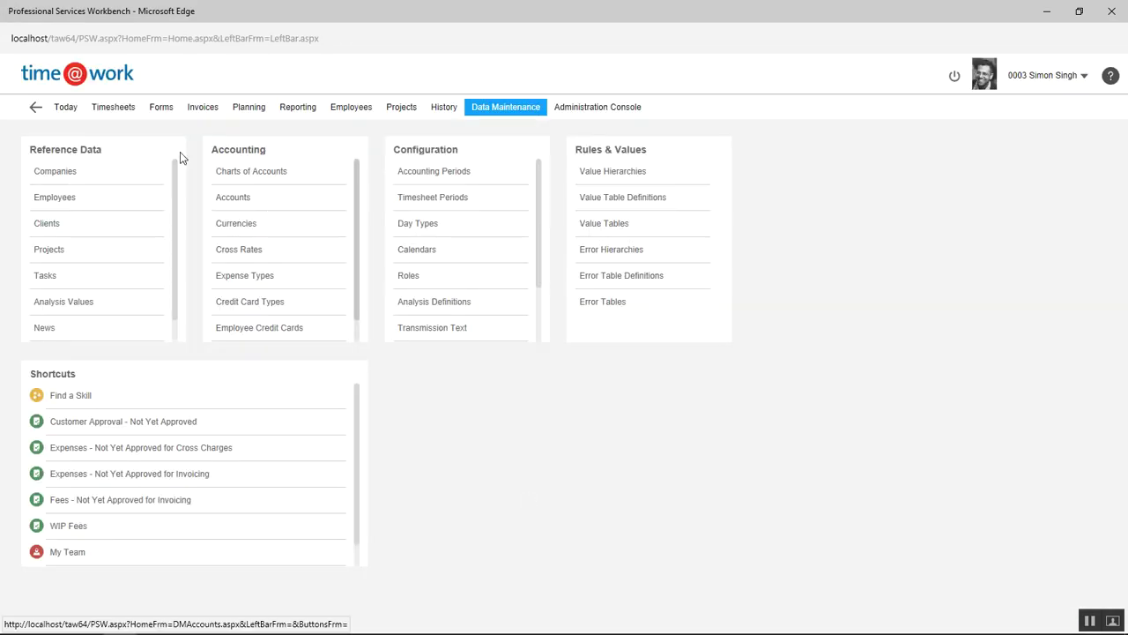
- Open in-progress Expenses (Foreign) form 141, display it in the fixed-width item view and close it
click(162, 109)
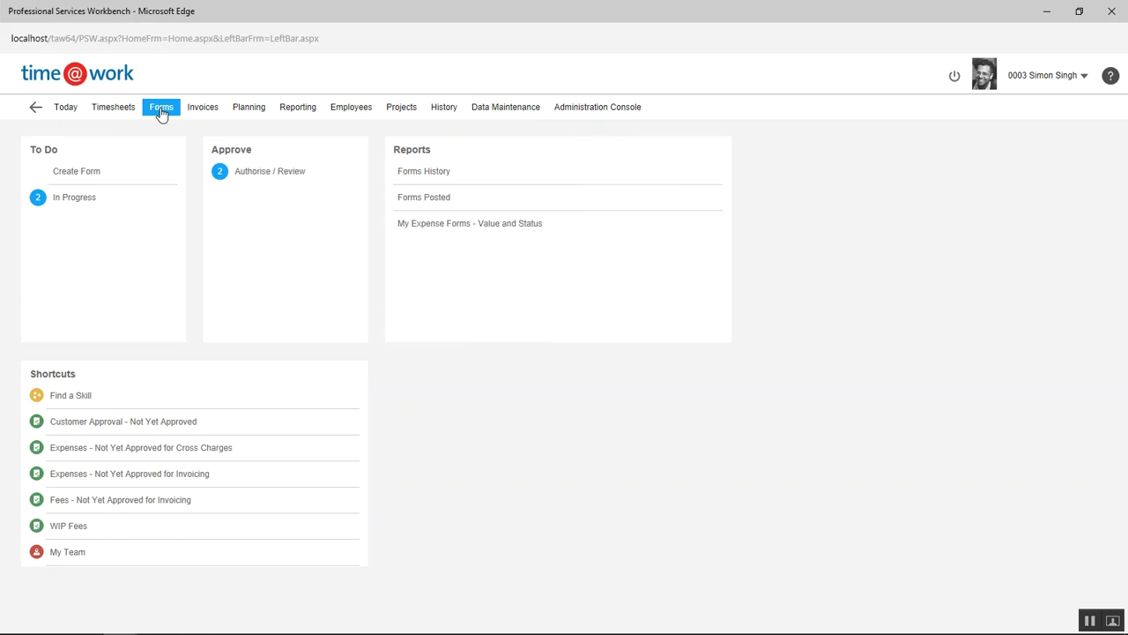
click(82, 201)
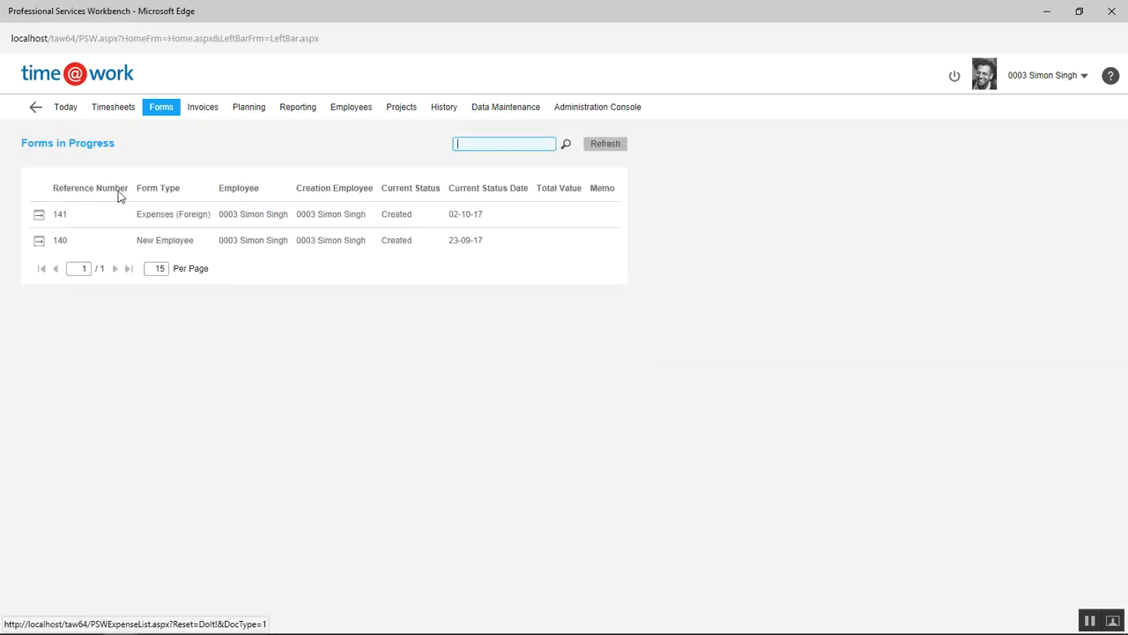
click(39, 215)
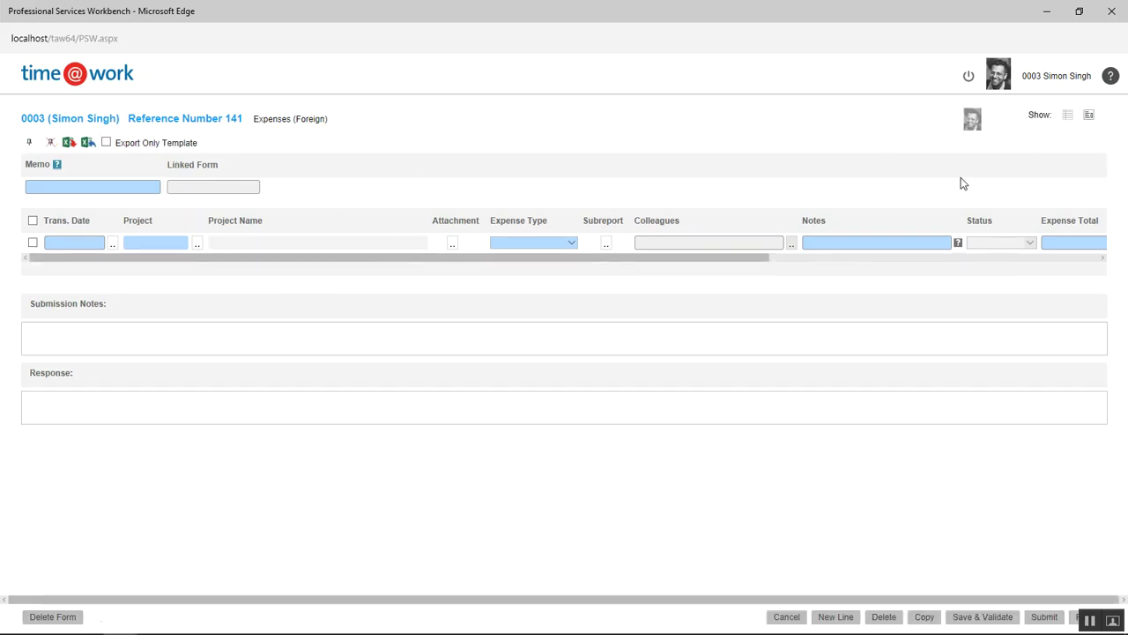
click(1088, 117)
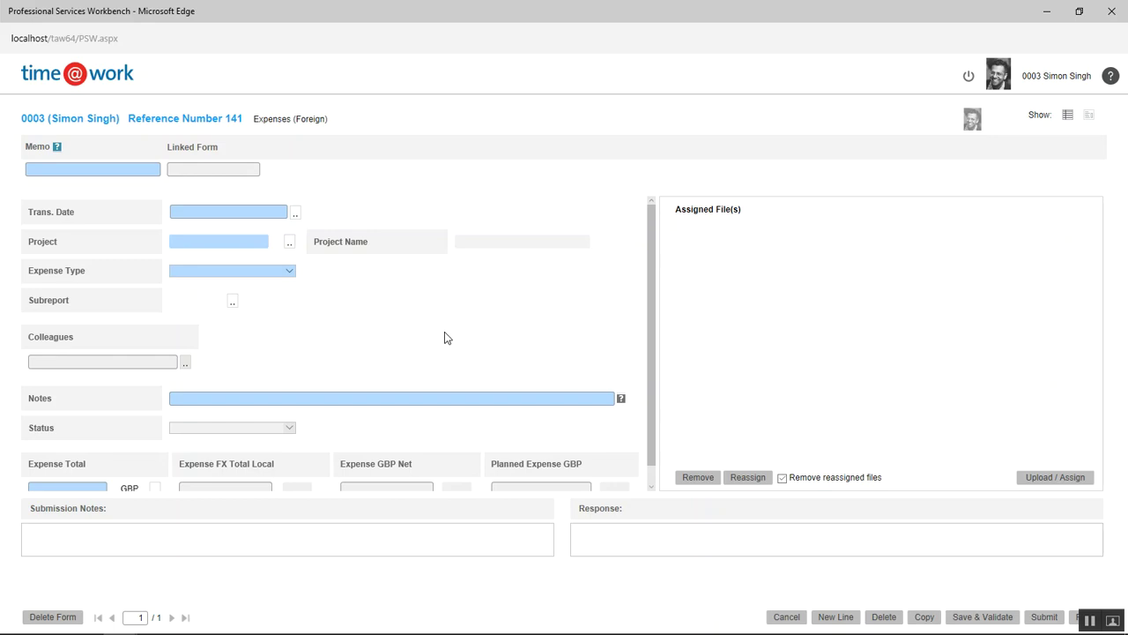
click(786, 616)
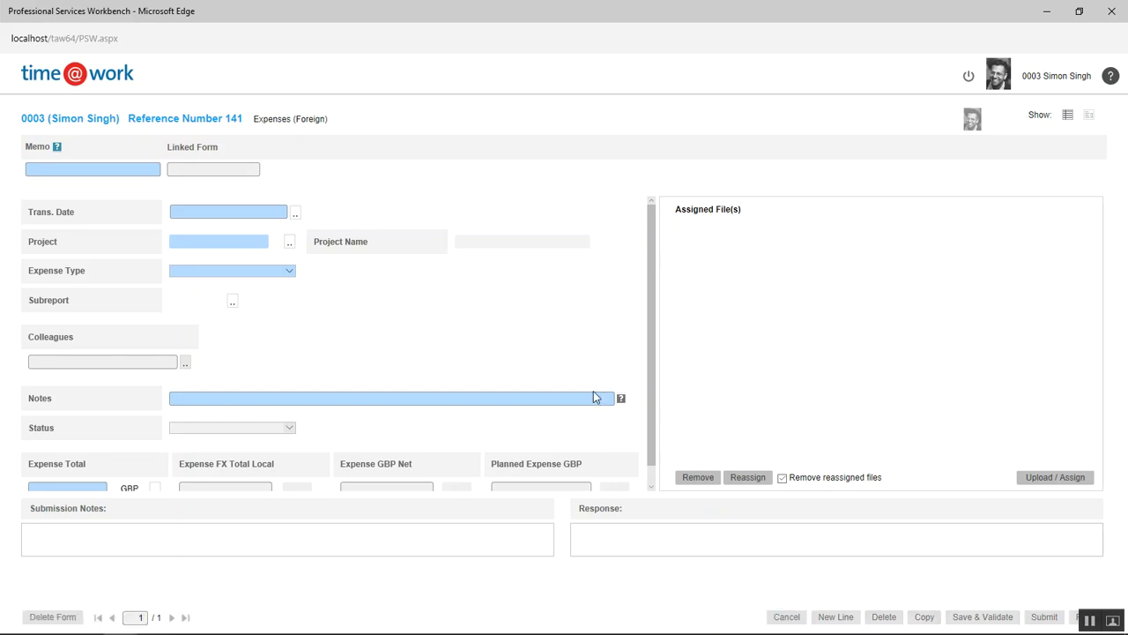
- Check the Form Types slide again and create a new Expenses (Foreign) form in time@work
key(alt+Tab)
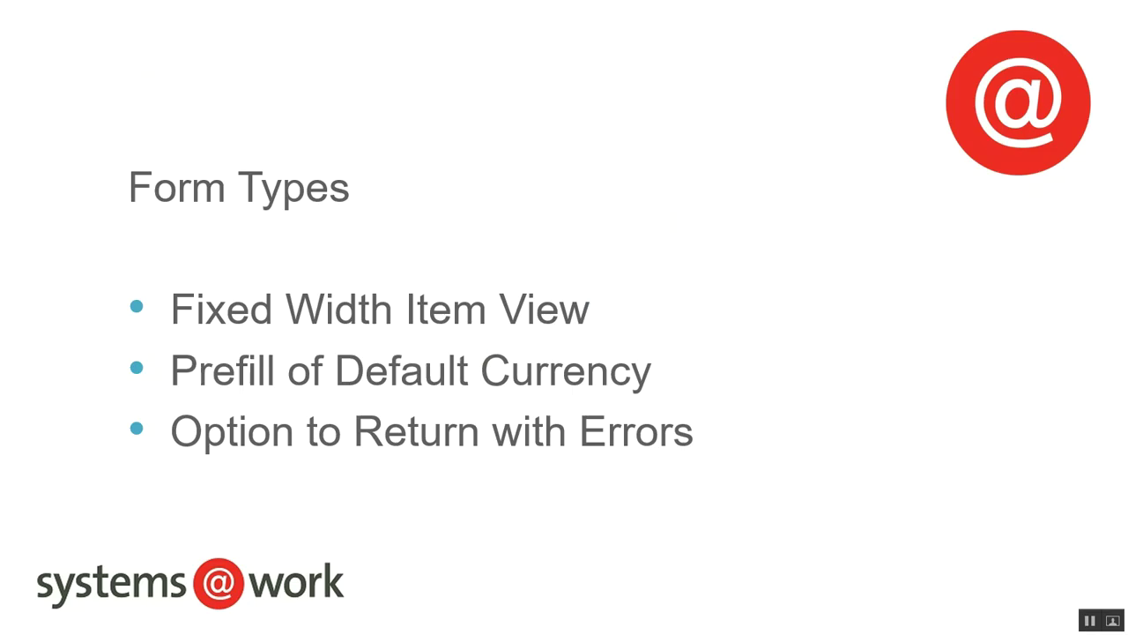
key(alt+Tab)
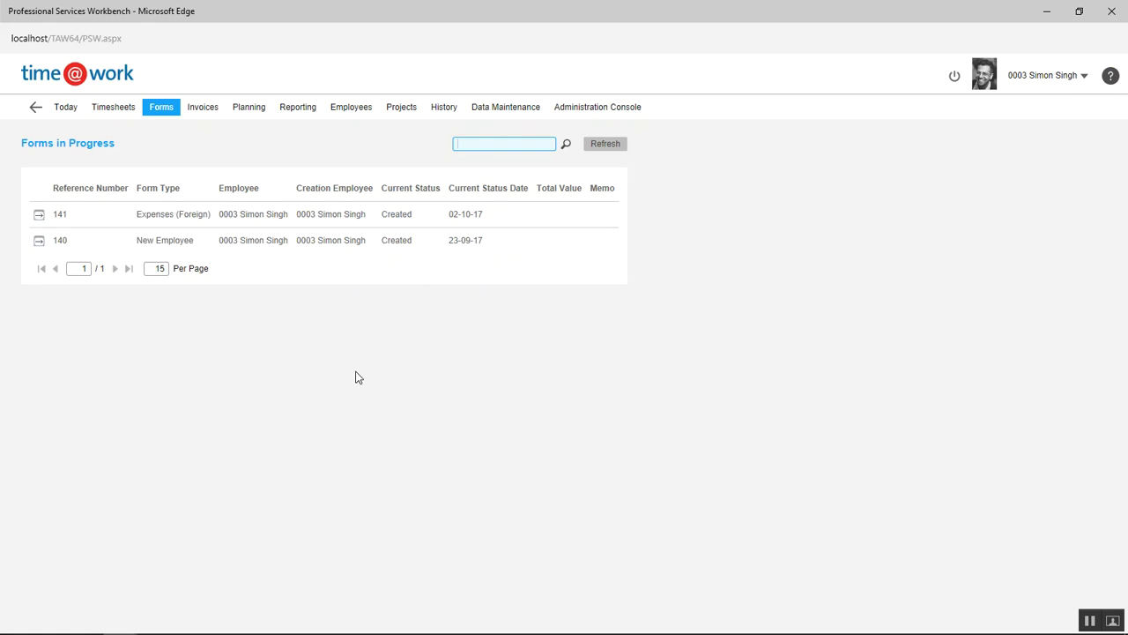
click(164, 115)
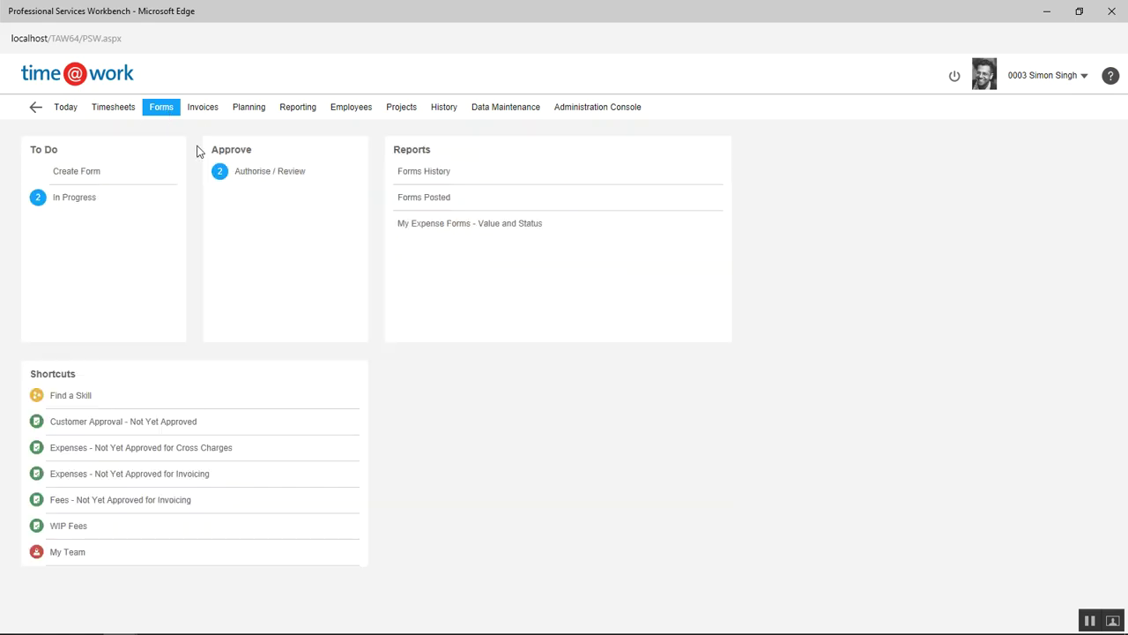
click(82, 180)
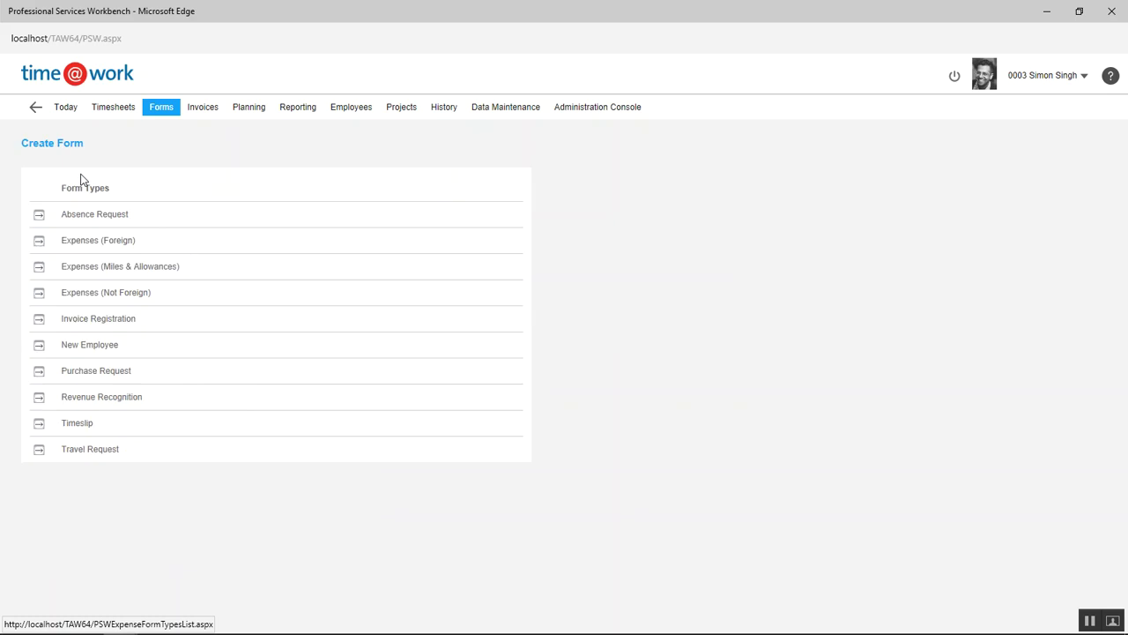
click(39, 244)
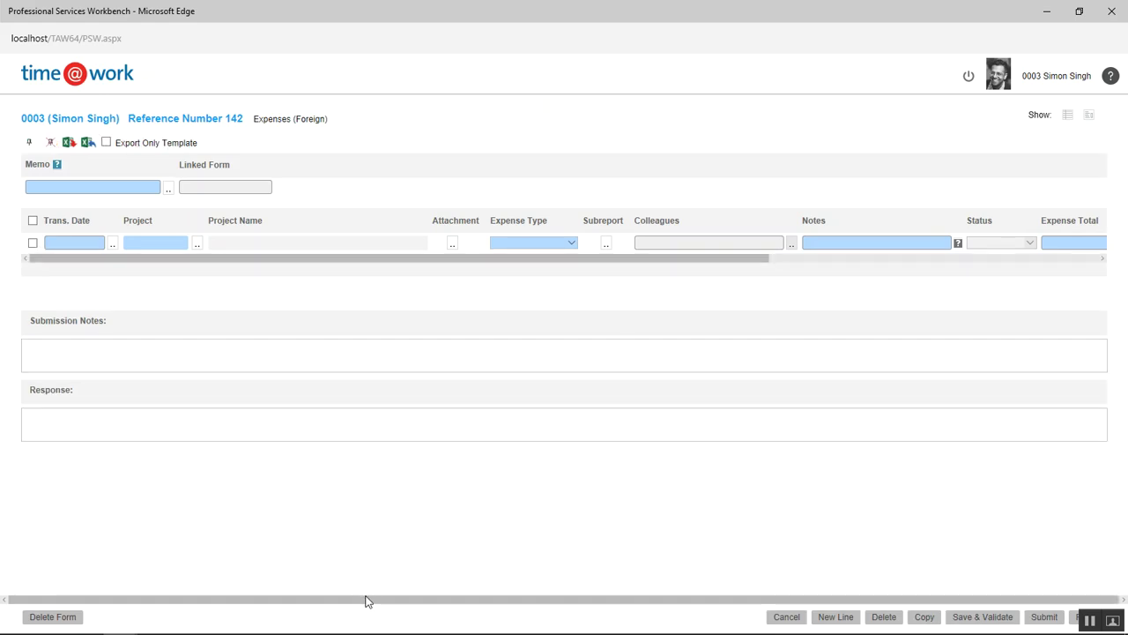
- View the currency choices for Expense Total on the new form, keep the prefilled currency and close the form
drag(554, 257, 665, 266)
drag(712, 271, 714, 270)
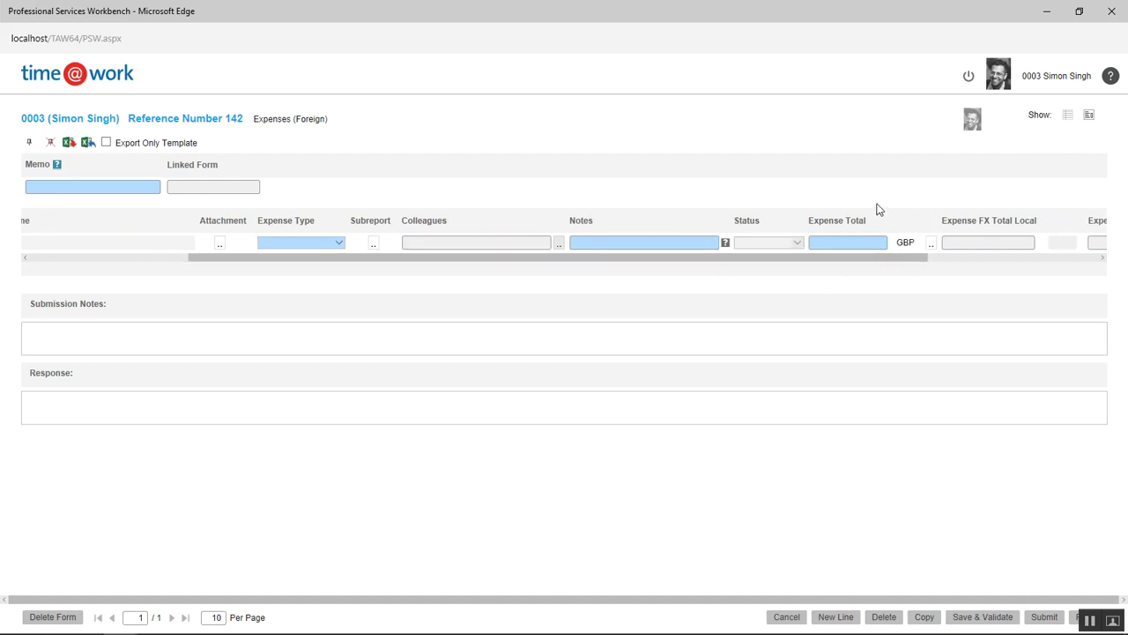
click(932, 244)
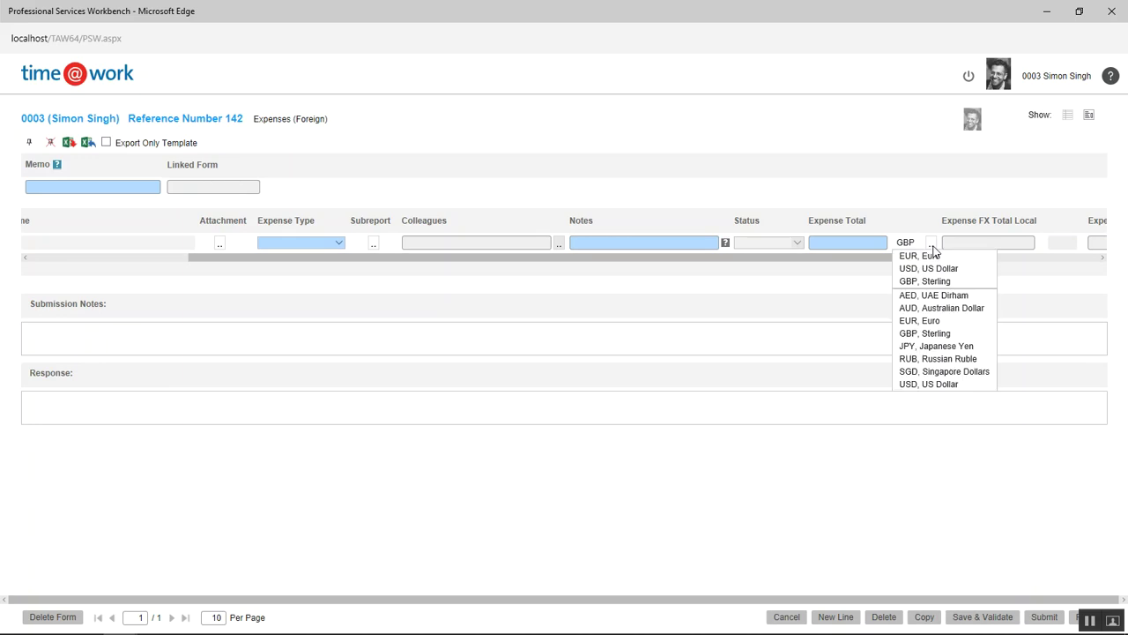
click(871, 291)
click(786, 617)
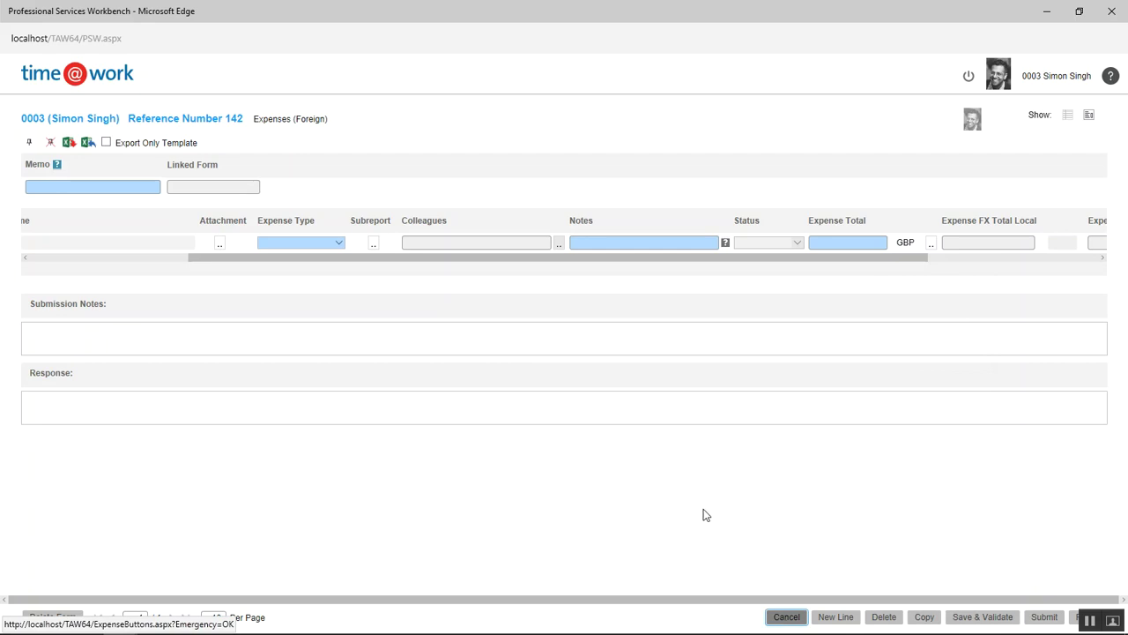
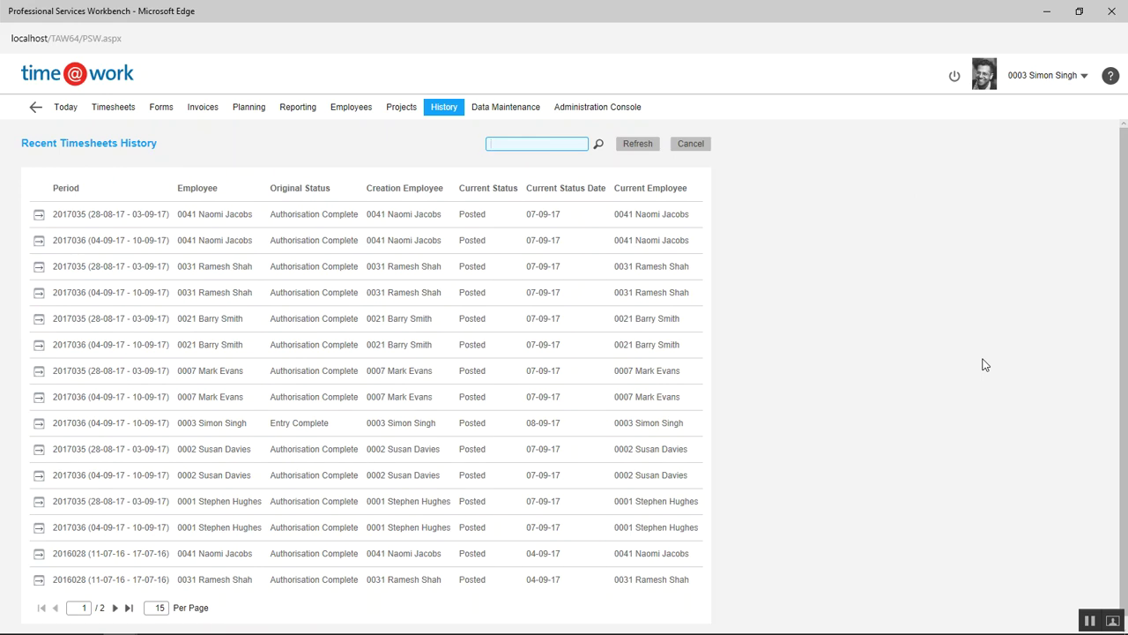
- Switch to the PowerPoint slide show, advance to the Company slide on bank details and return to time@work
key(alt+Tab)
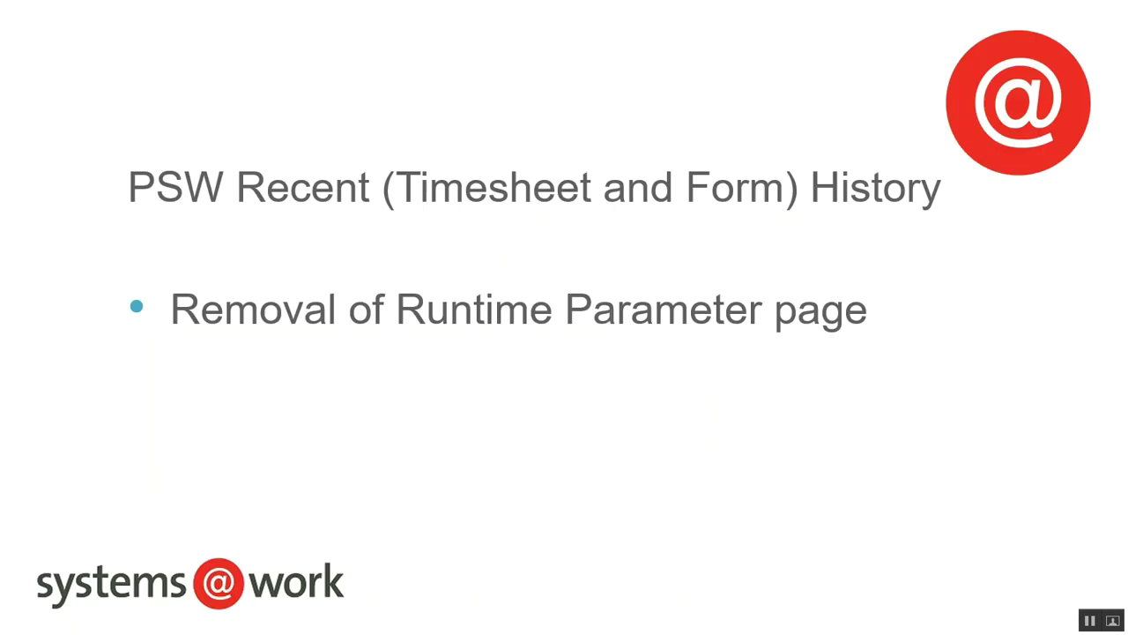
key(Right)
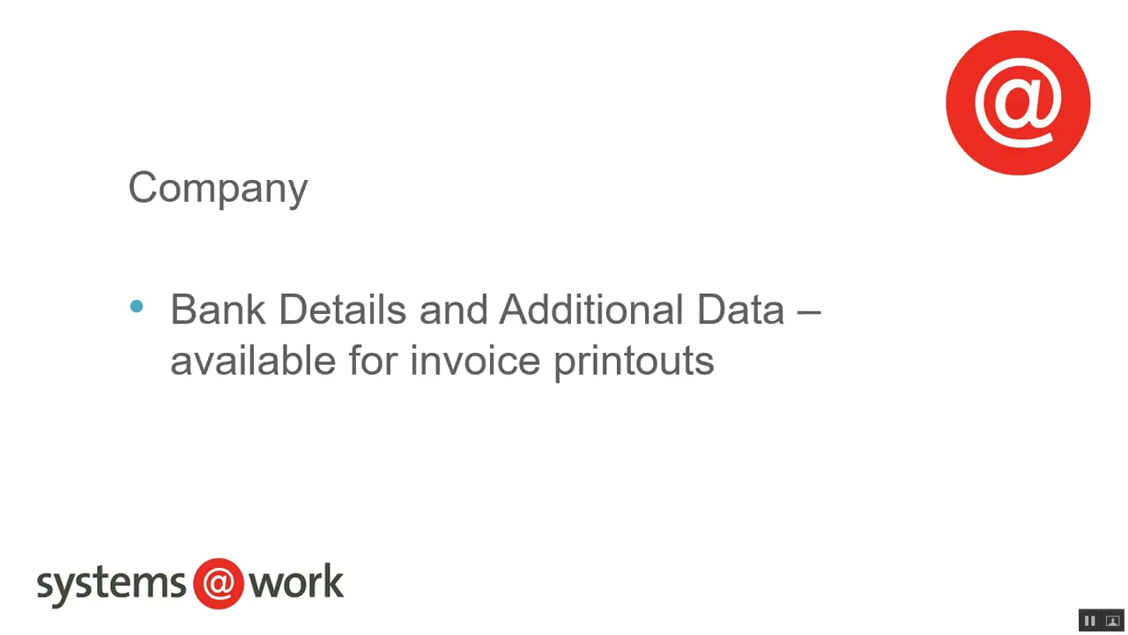
key(alt+Tab)
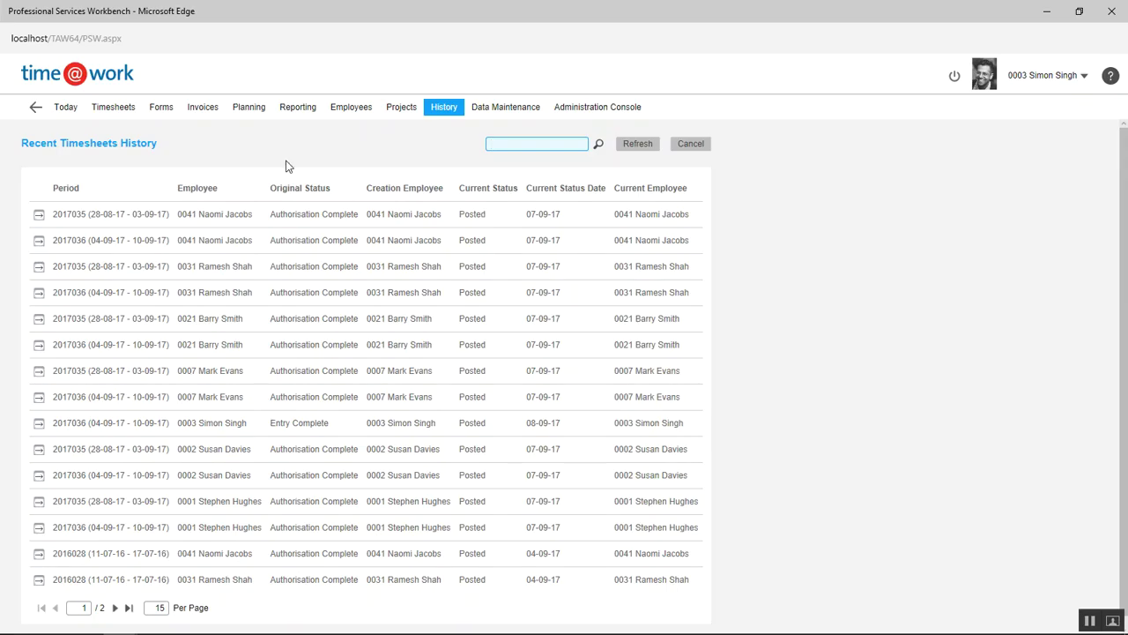
- Open company 01 from the Companies data maintenance for editing and view its Bank Details and Additional Data fields
click(485, 113)
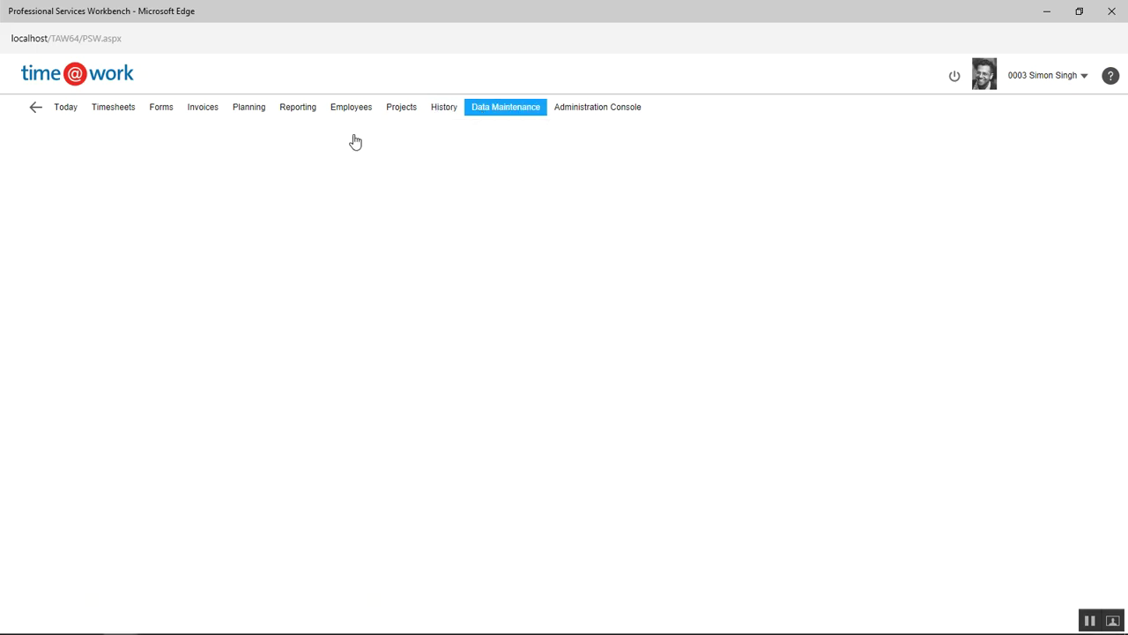
click(65, 176)
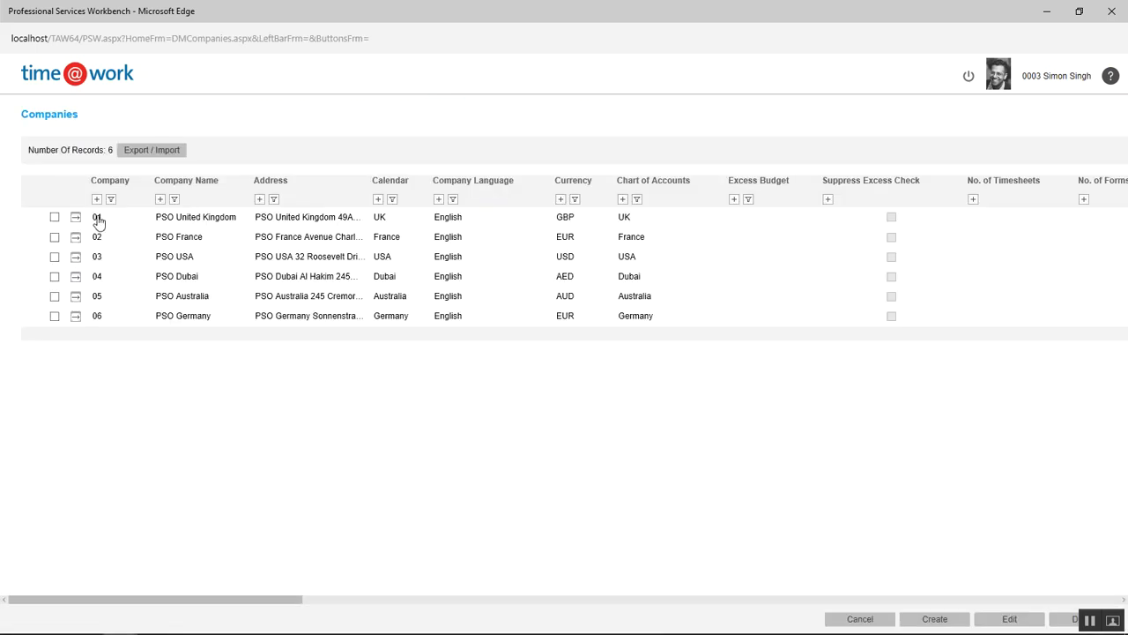
click(54, 217)
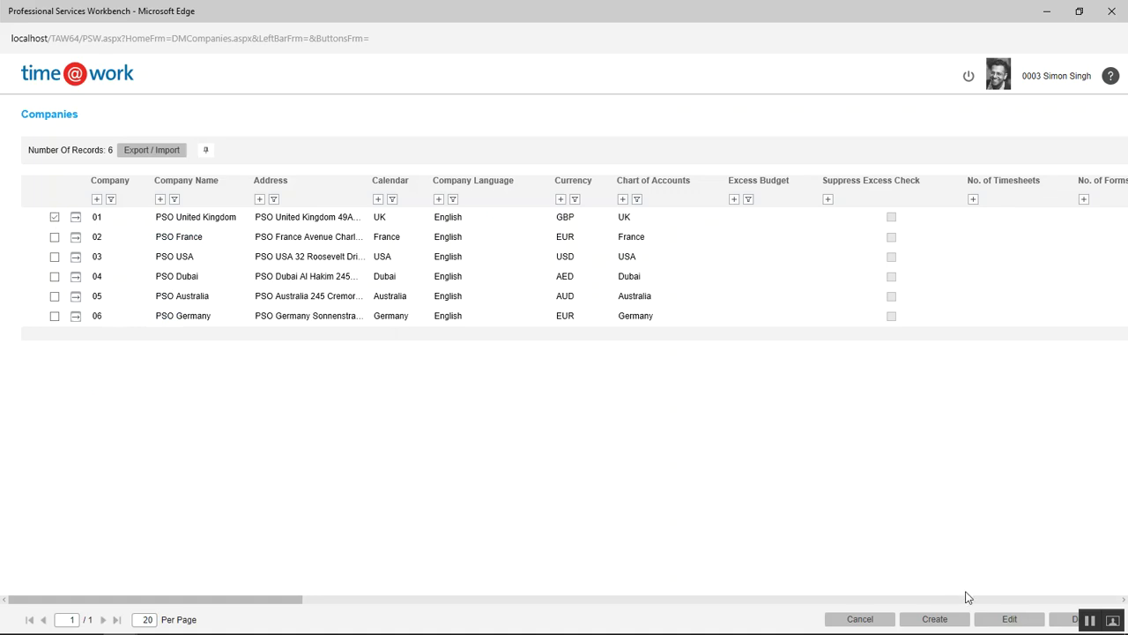
click(1010, 619)
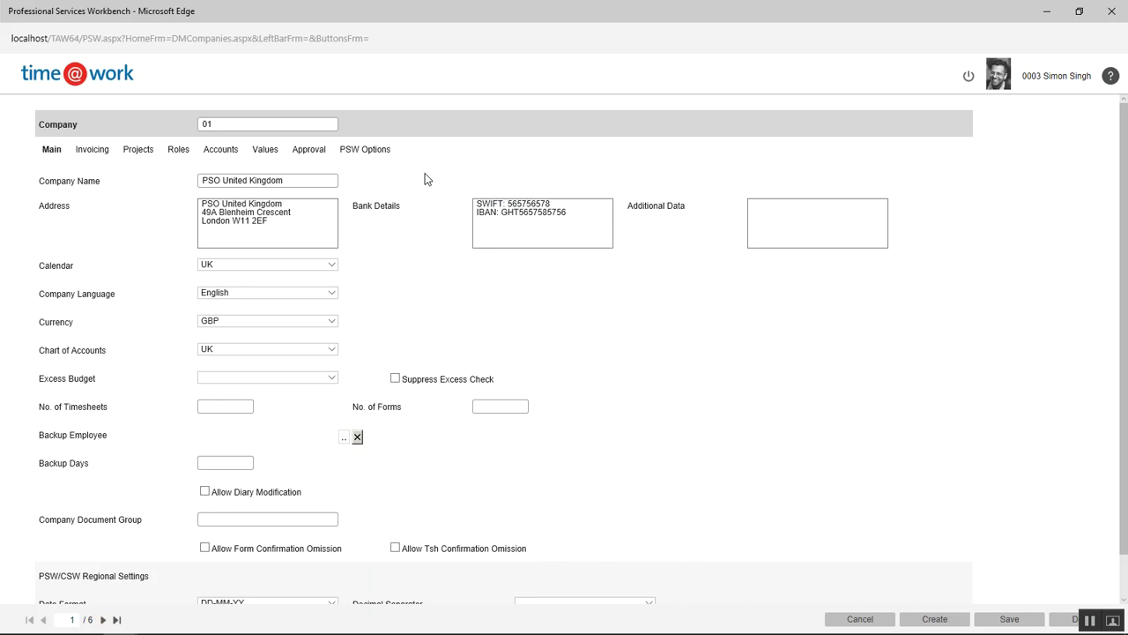
click(748, 226)
- Switch to the PowerPoint slide show, advance to the Usability slide on file drag and drop, and return to time@work
key(alt+Tab)
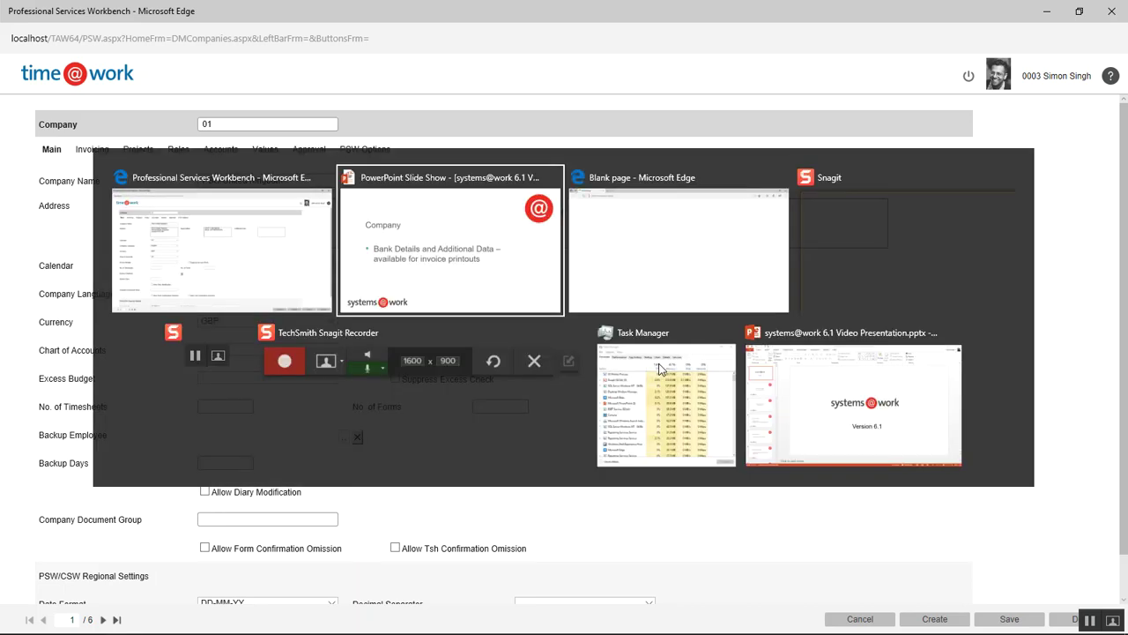
key(Right)
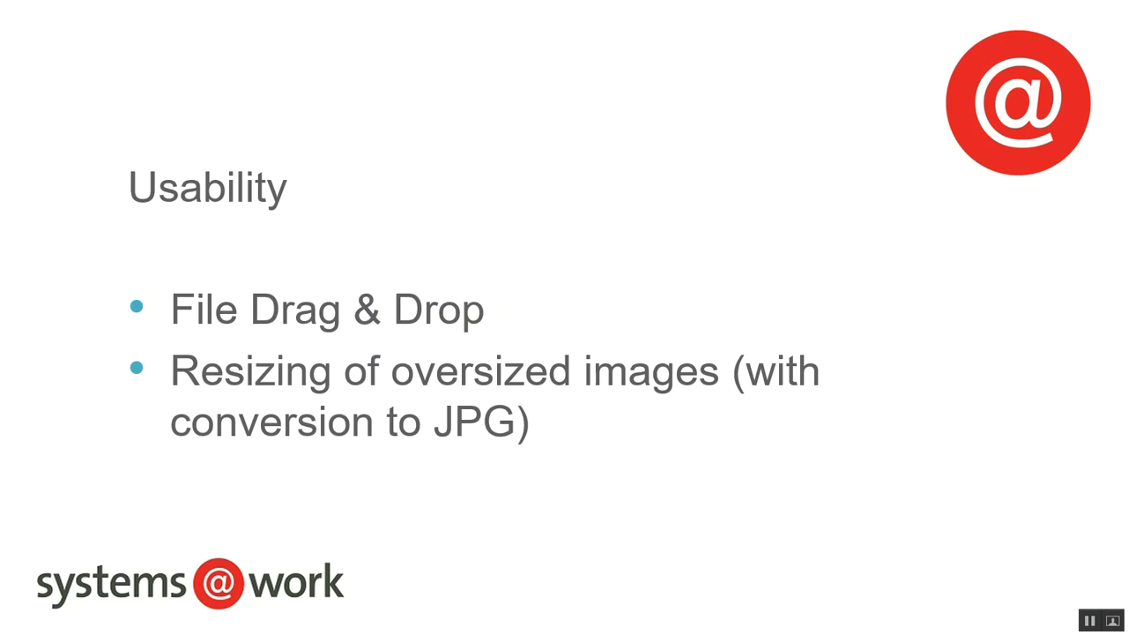
key(alt+Tab)
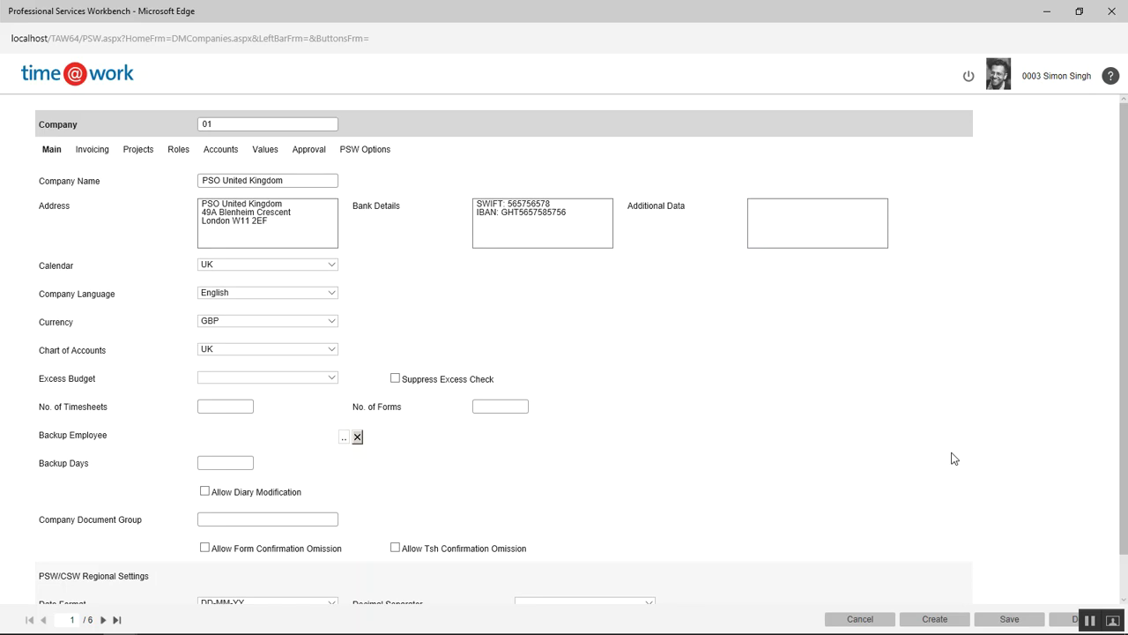
- Close the company 01 record and the Companies list without saving, and list the forms in progress
click(862, 620)
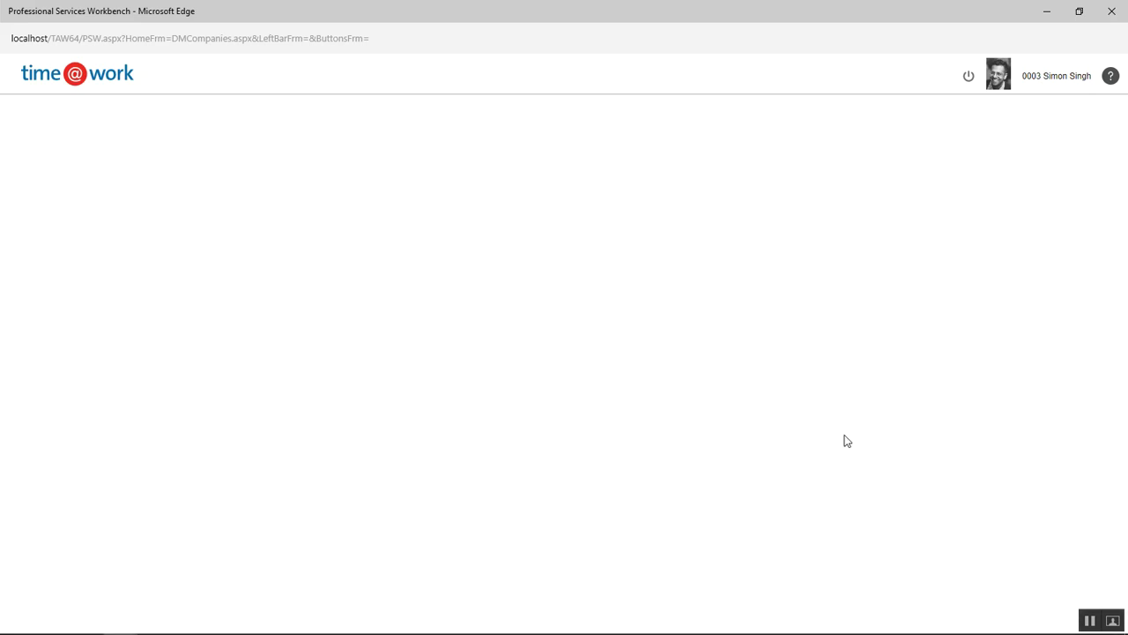
click(861, 620)
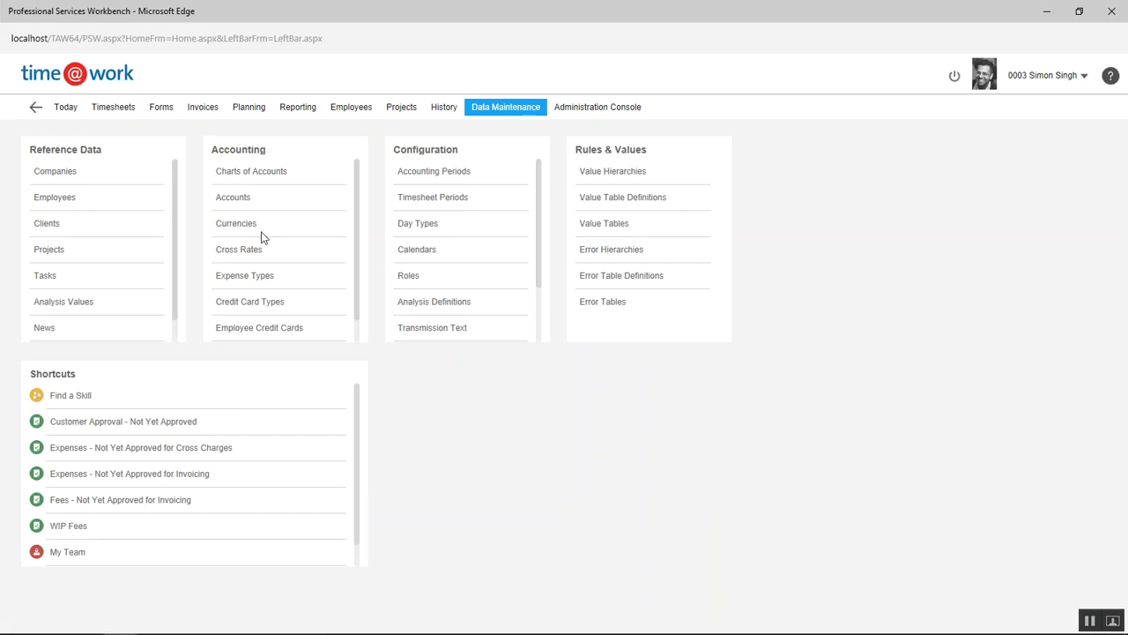
click(166, 114)
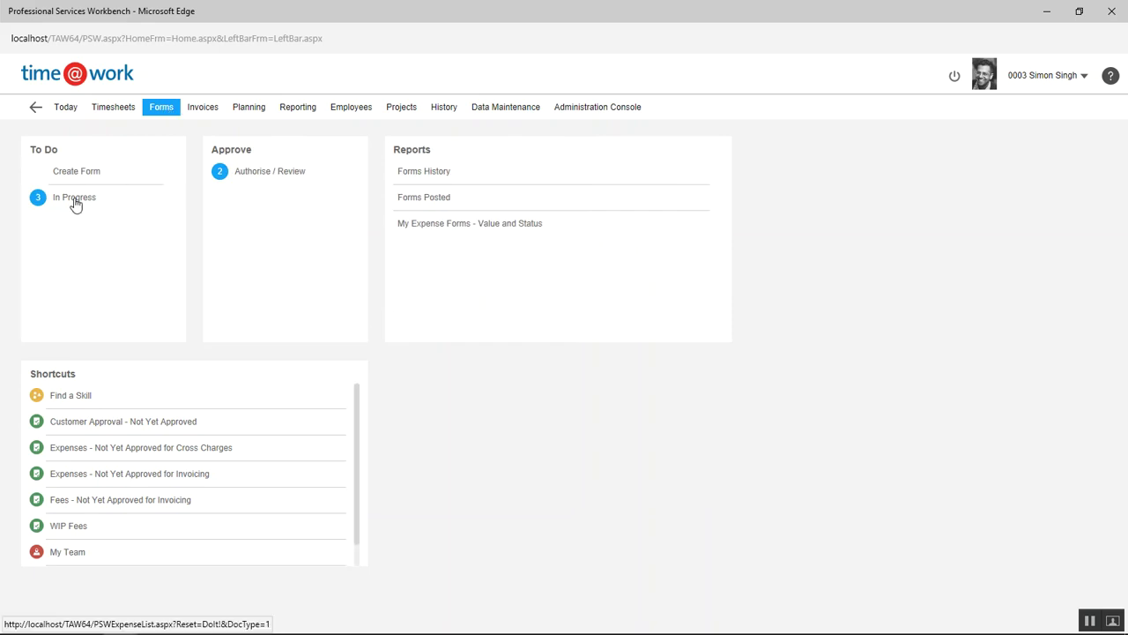
click(74, 198)
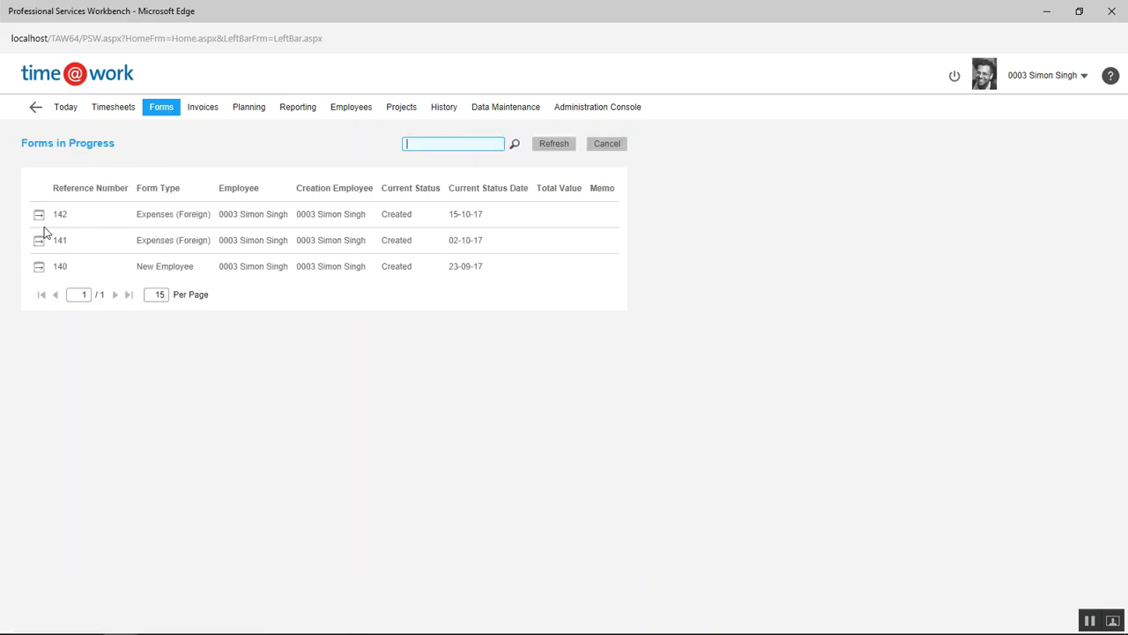
- Open in-progress Expenses (Foreign) form 142, view the attachment file selection for its expense line and cancel it
click(39, 223)
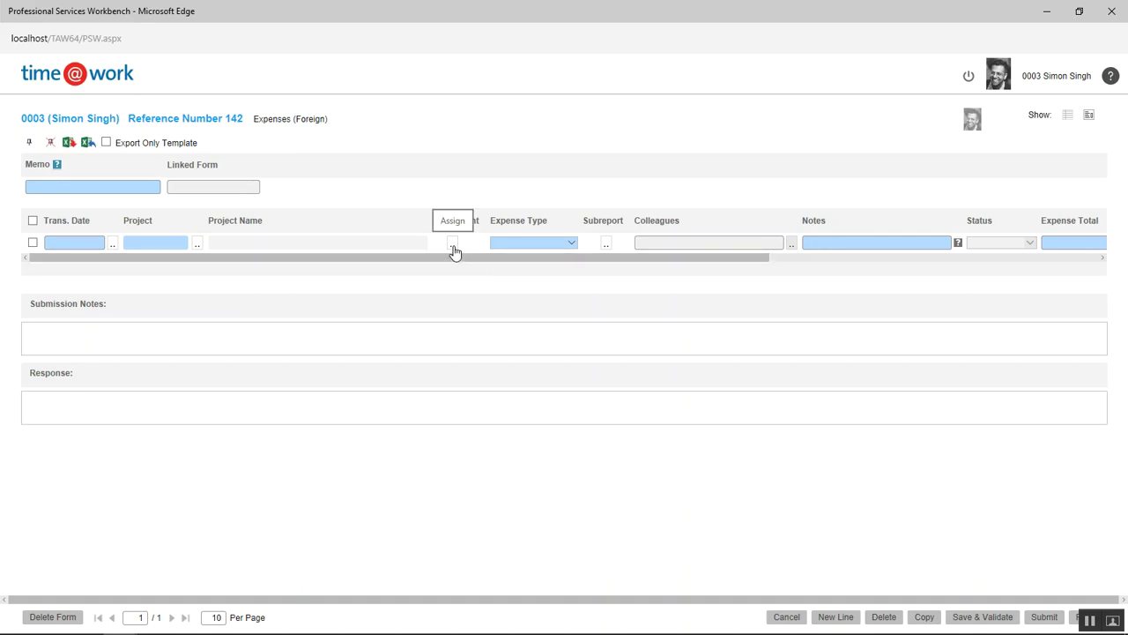
click(453, 244)
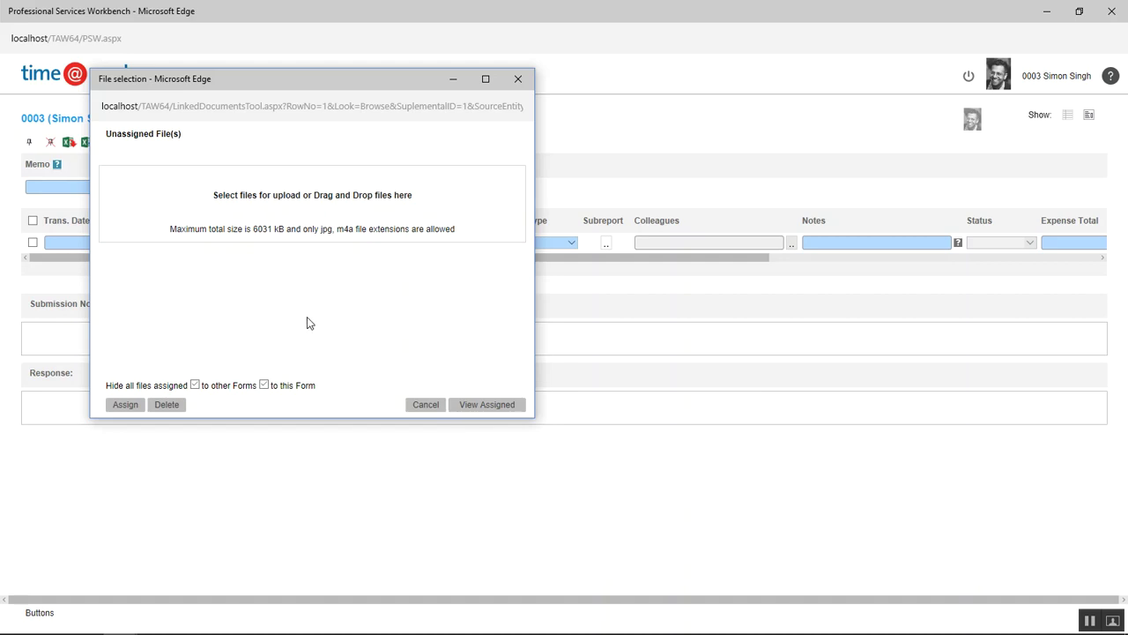
click(423, 407)
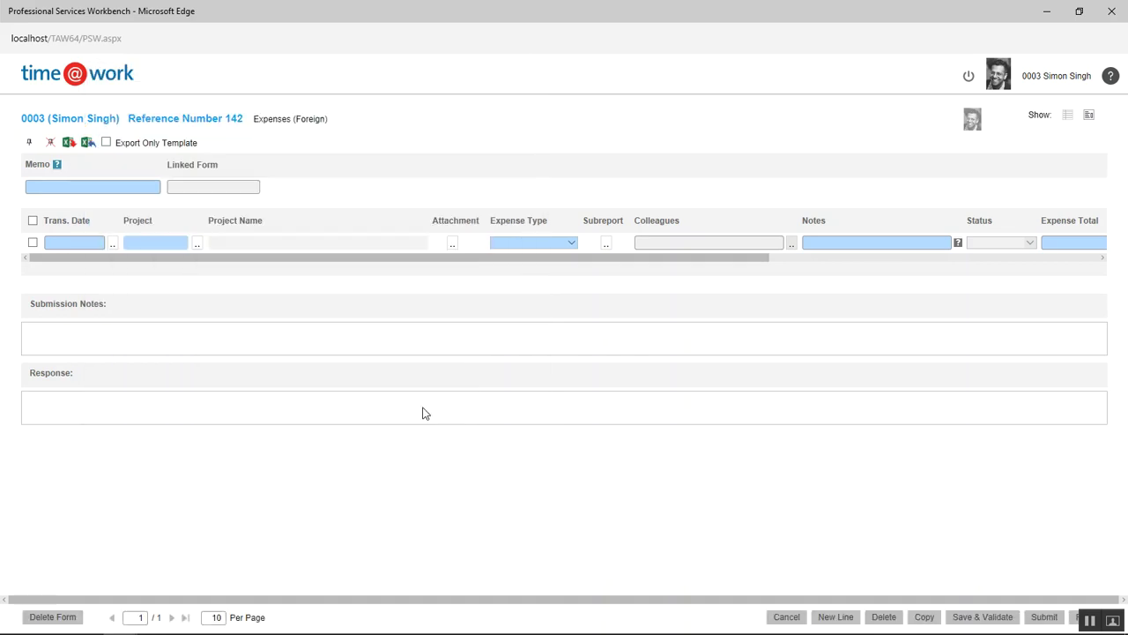
- Check the Usability slide again and advance the PowerPoint slide show past Ledger Modification to the Timesheets slide
key(alt+Tab)
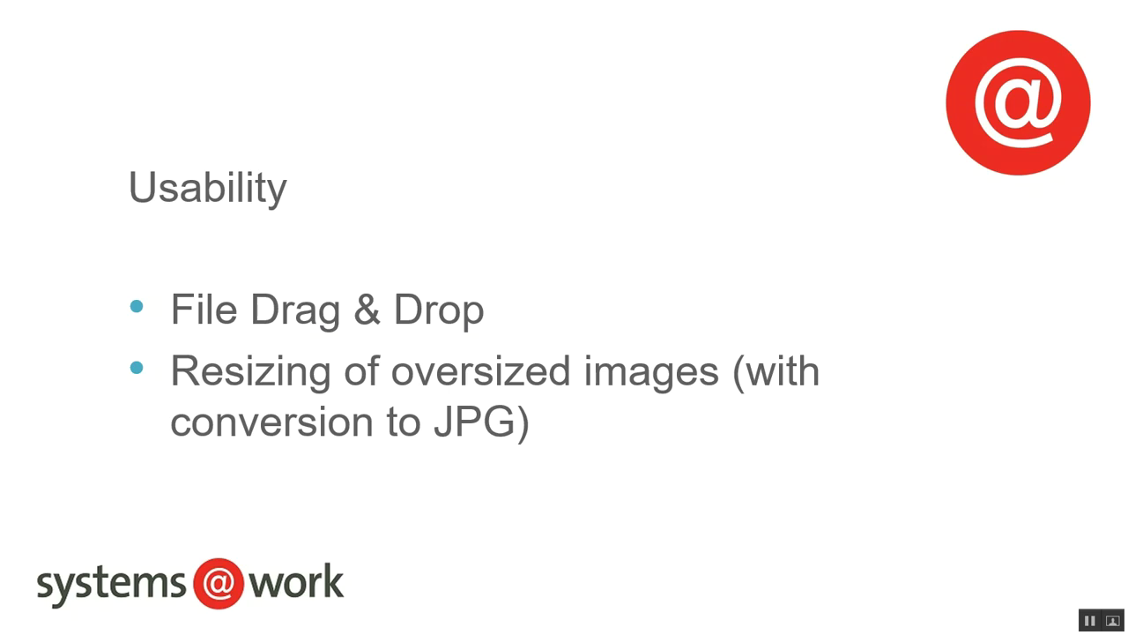
key(alt+Tab)
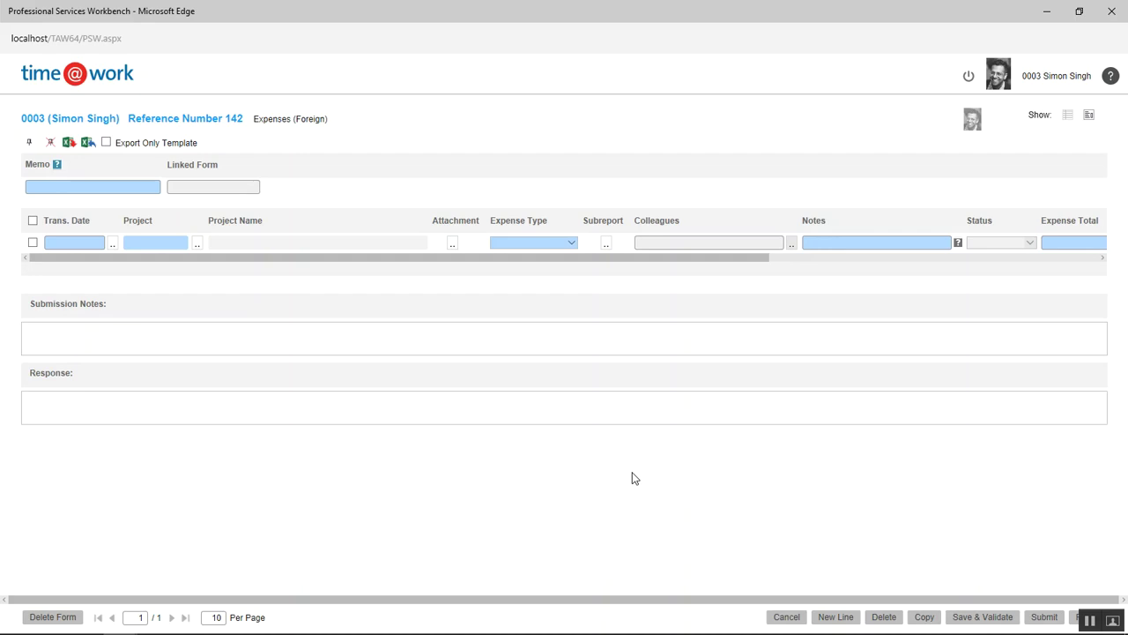
key(alt+Tab)
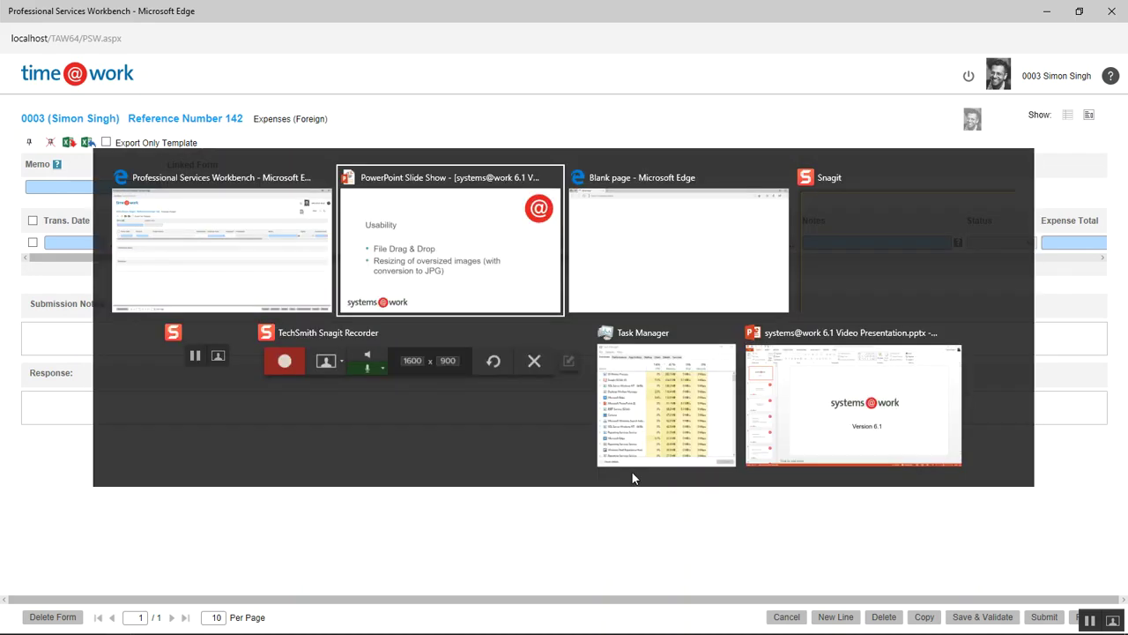
key(Right)
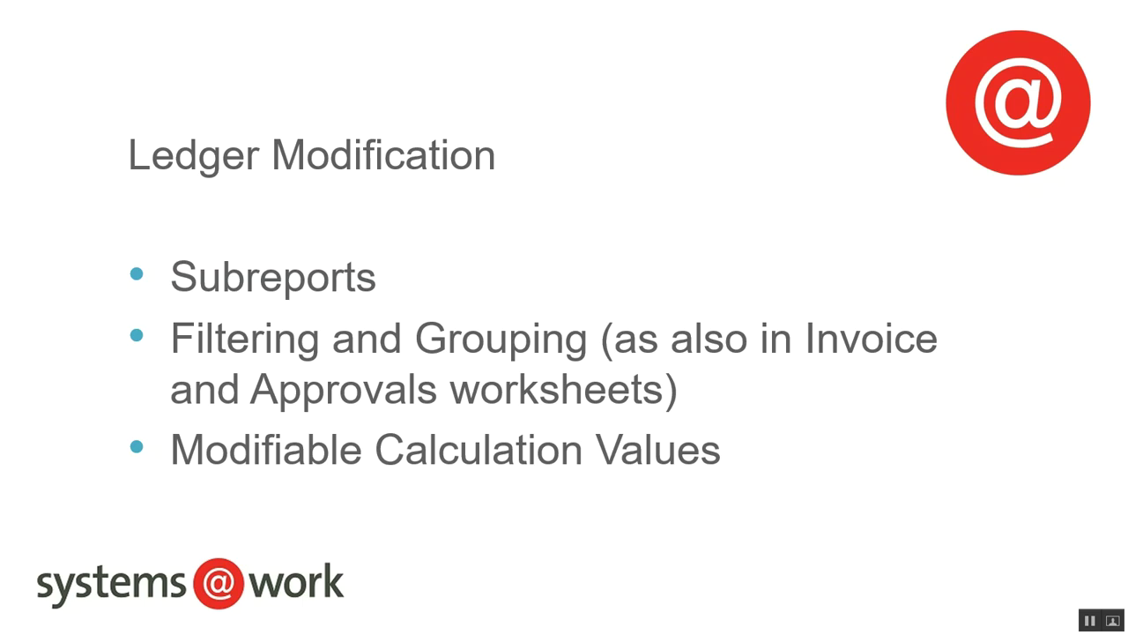
key(Right)
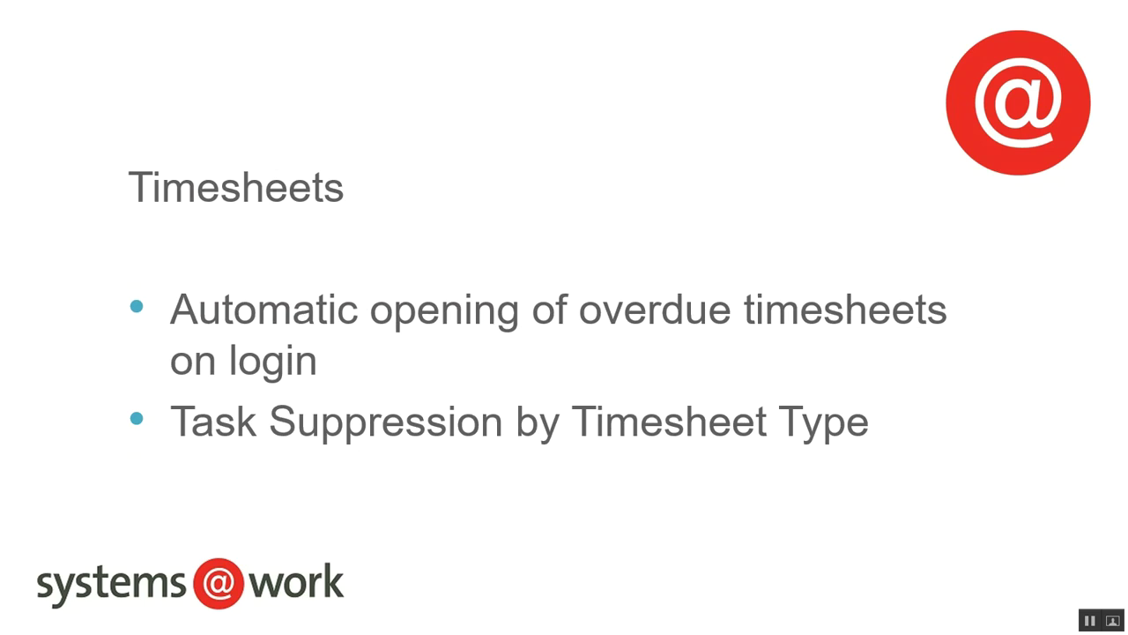